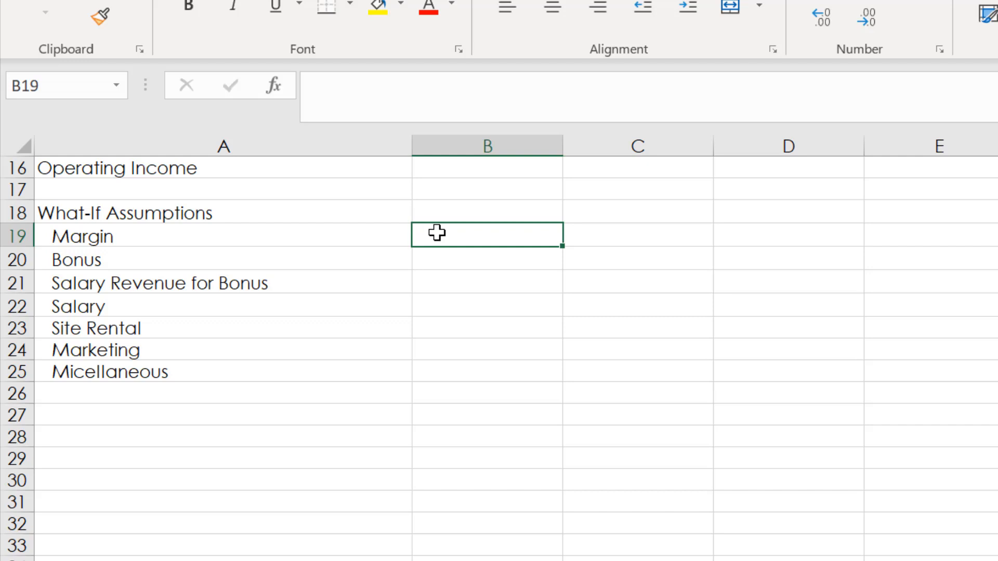
Enter 81.25% as the Margin assumption in B19 and 5,000.00 as the Bonus assumption in B20.
type("81,25")
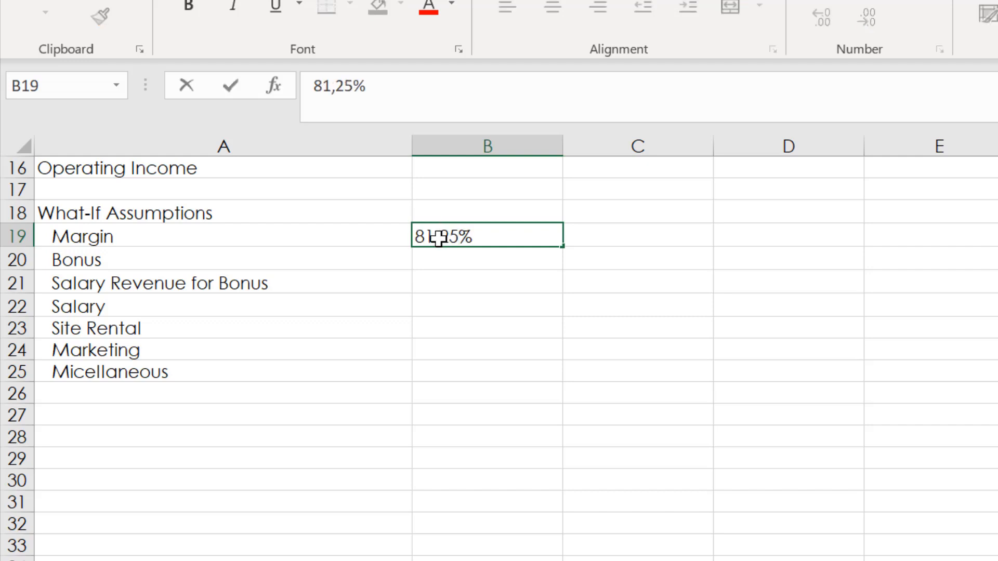
key("BackSpace")
key("BackSpace")
key("BackSpace")
key("Delete")
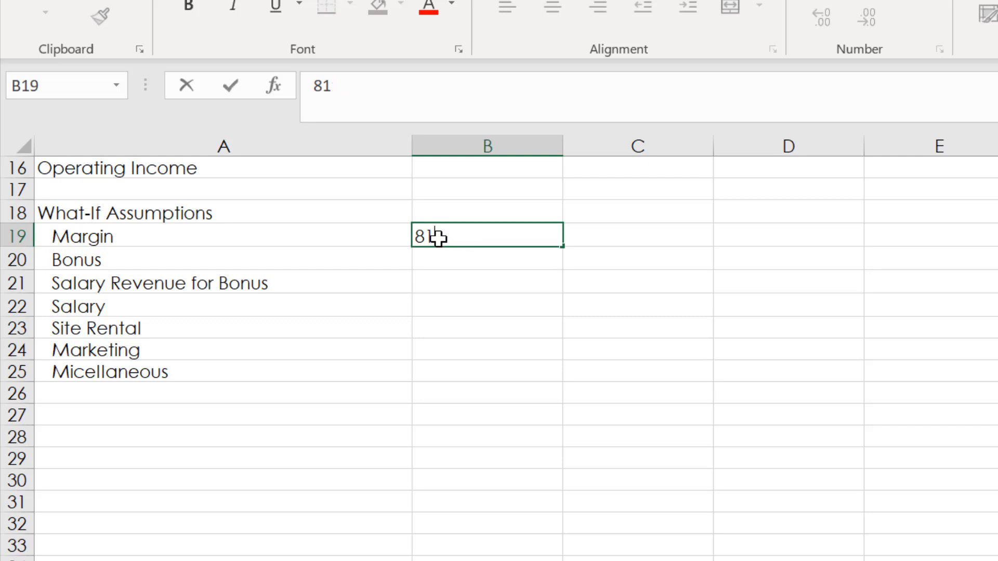
type(".25%")
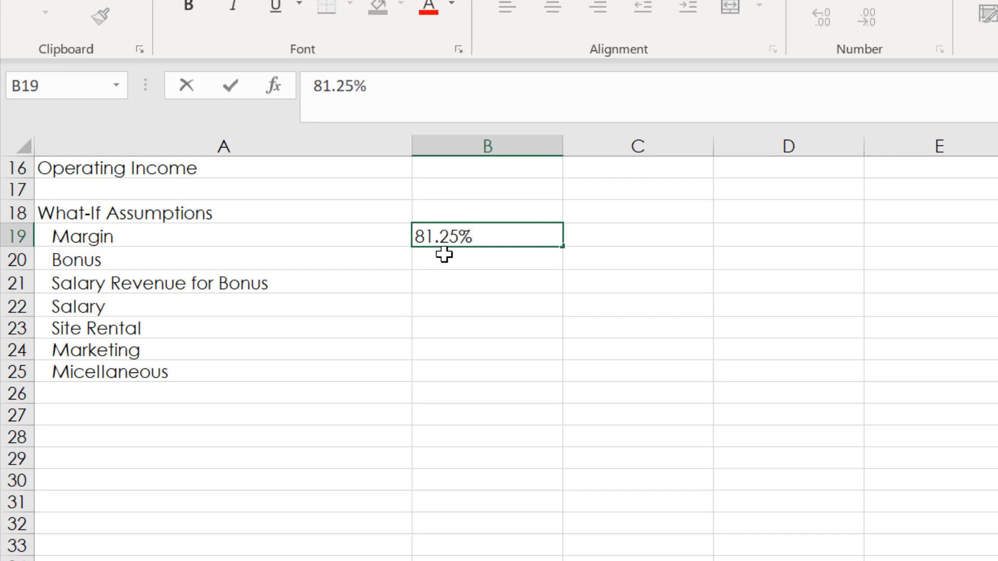
key("Return")
type("5,000.00")
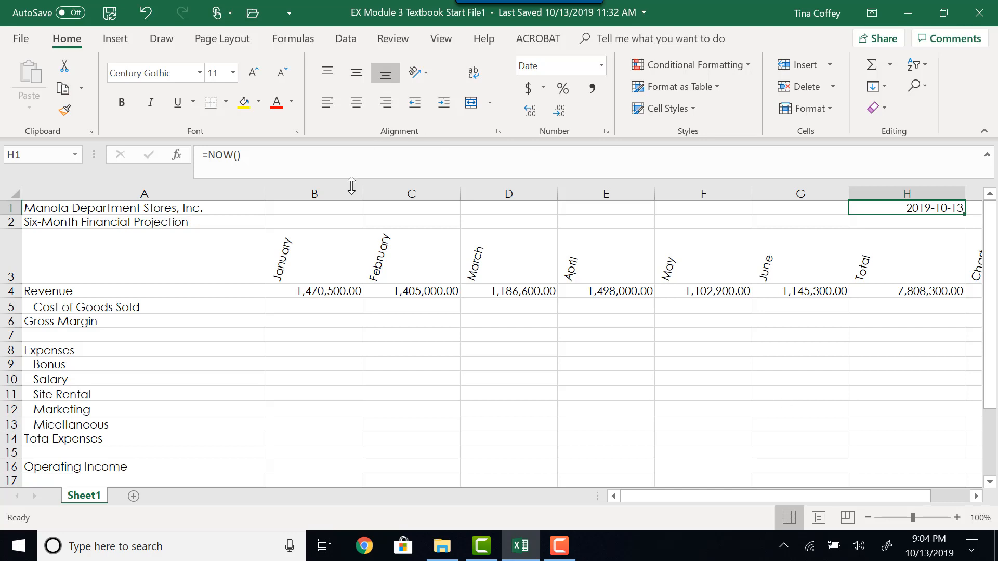
Calculate January's Cost of Goods Sold in B5 with =B4*(1-$B$19), using an absolute reference to the Margin assumption.
left_click(316, 308)
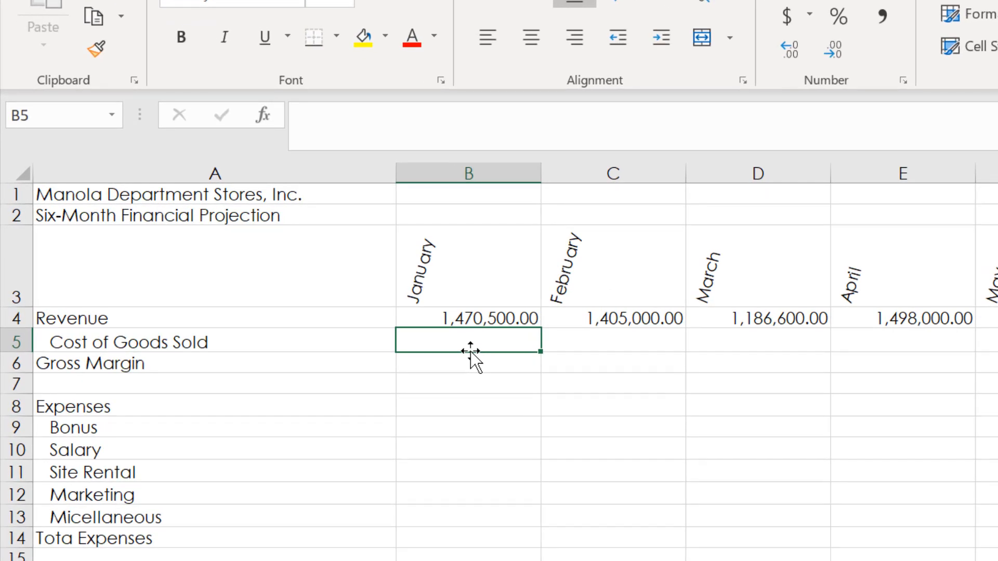
type("=")
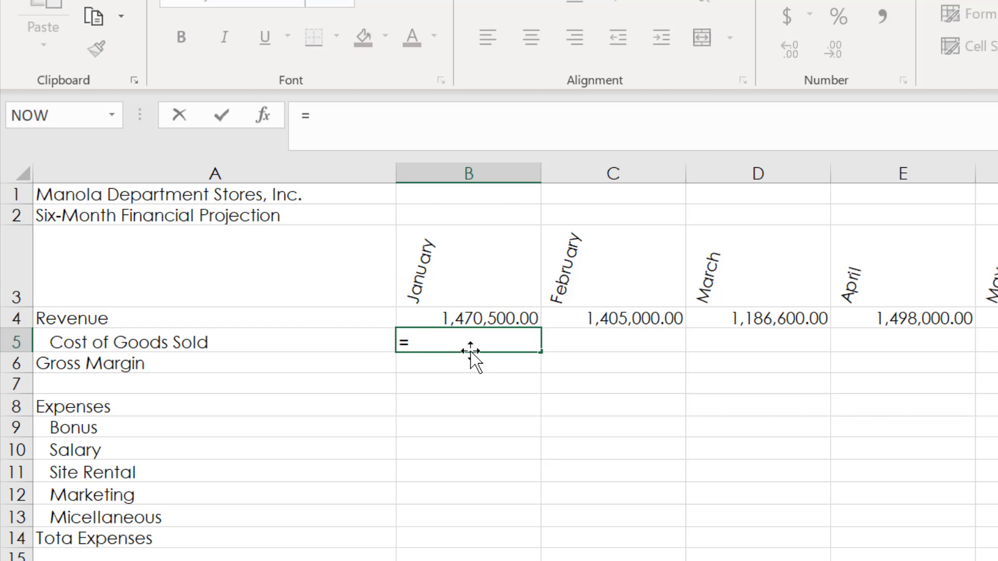
type("b4")
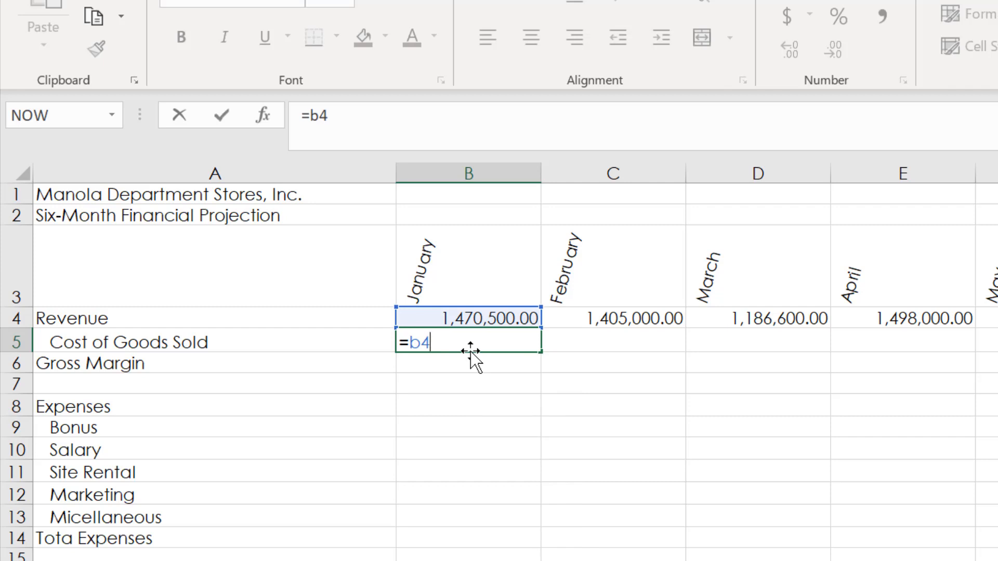
type("*(1-b19")
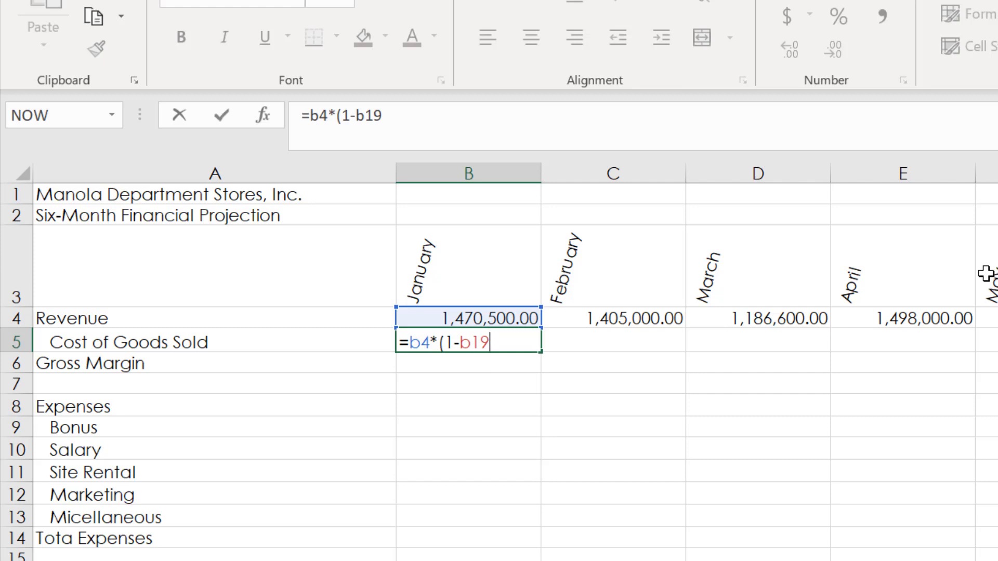
key("F4")
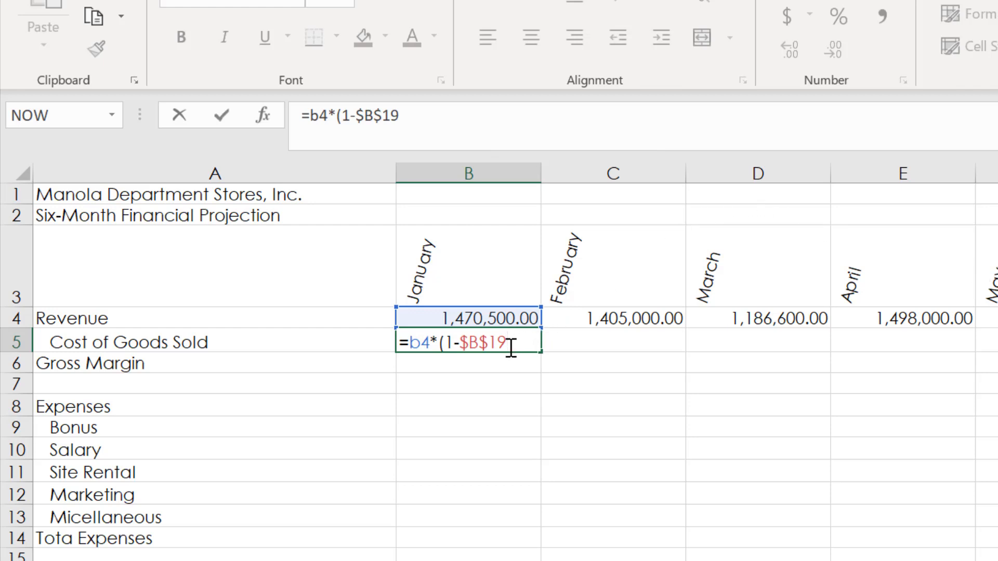
type(")")
key("Return")
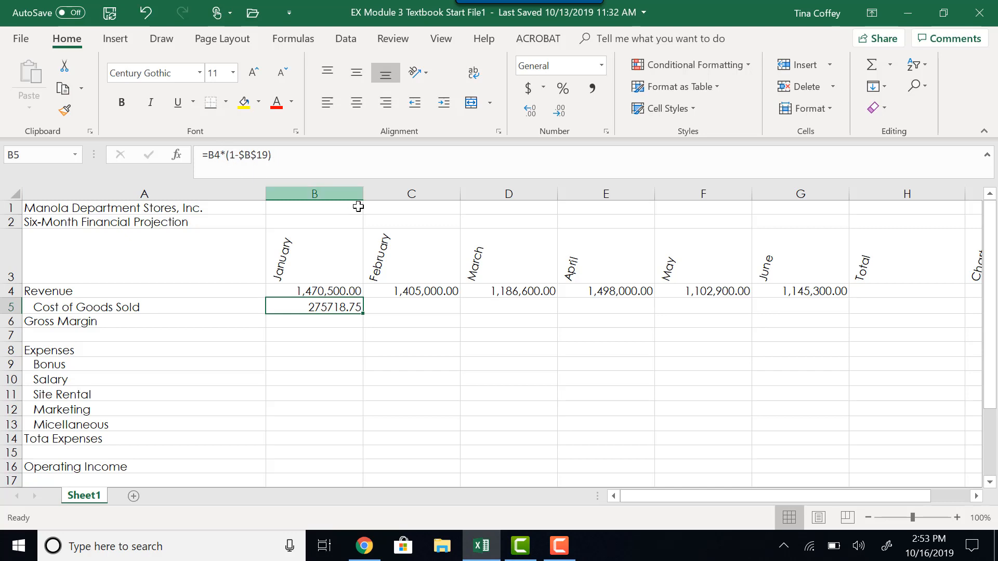
Examine the What-If Assumptions section, looking at the Margin cell B19 and the neighbouring cells in its row.
scroll(347, 217, "down", 3)
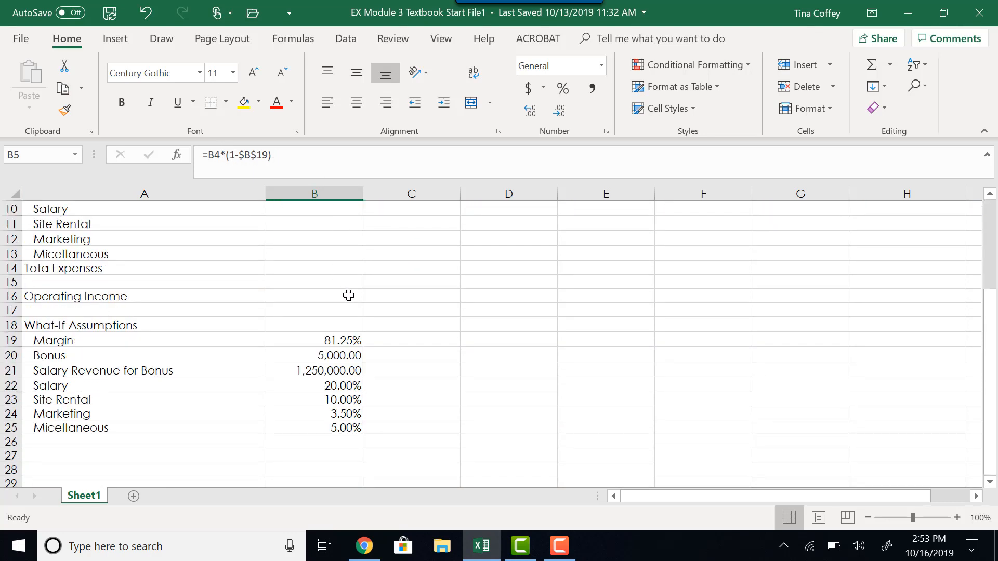
scroll(345, 294, "up", 3)
scroll(346, 294, "down", 5)
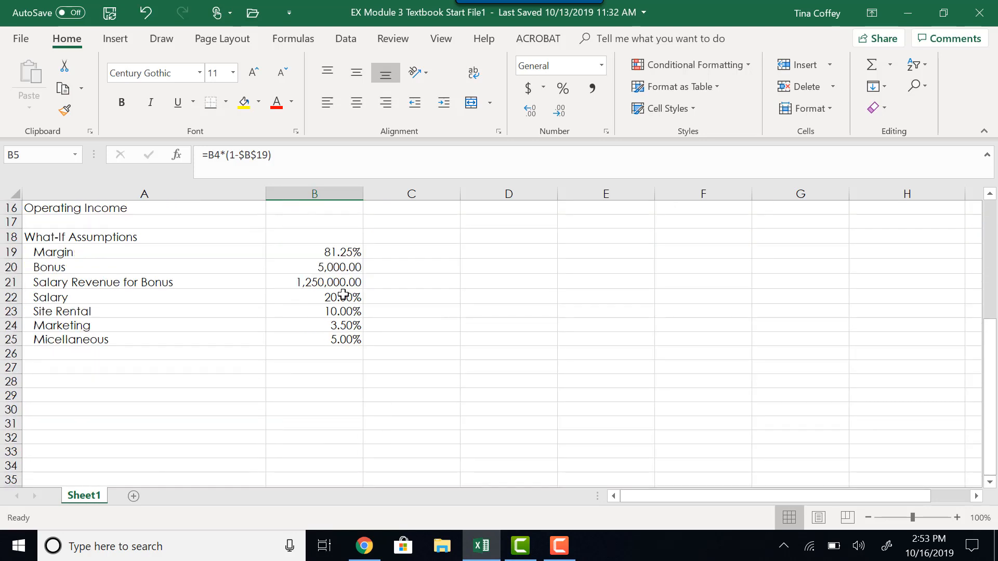
left_click(290, 251)
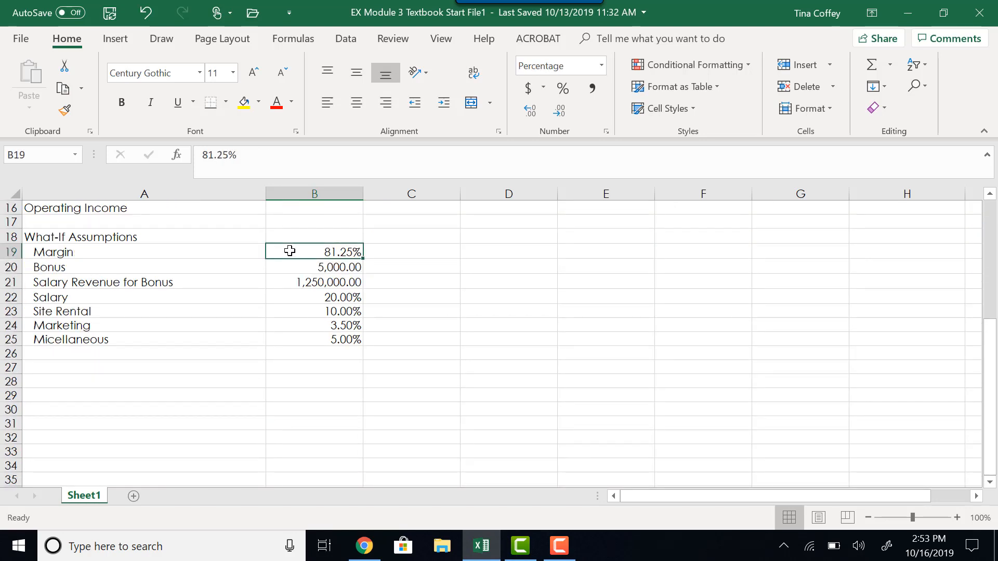
key("Right")
key("Right")
key("Right")
key("Left")
key("Left")
key("Left")
key("Right")
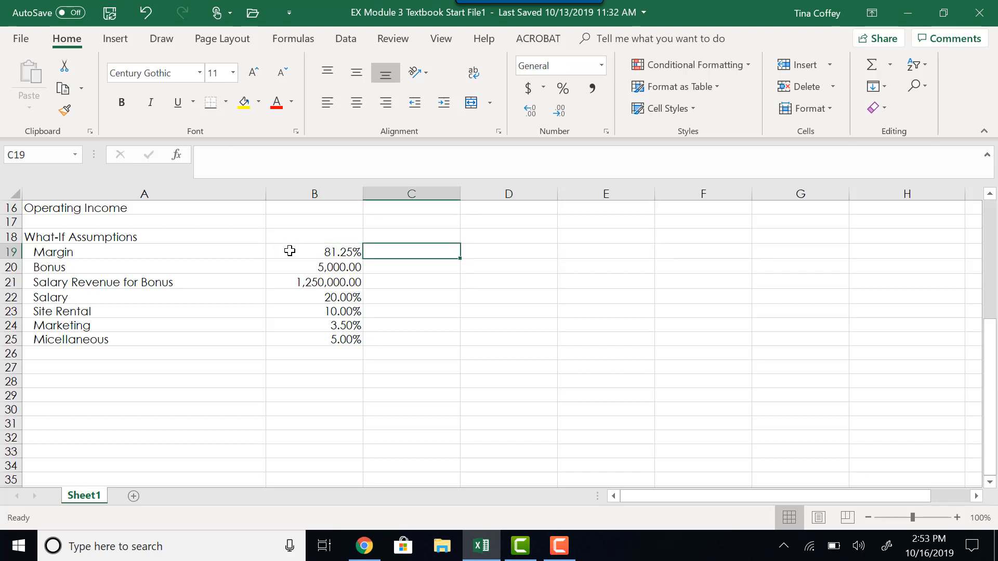
key("Right")
key("Left")
key("Left")
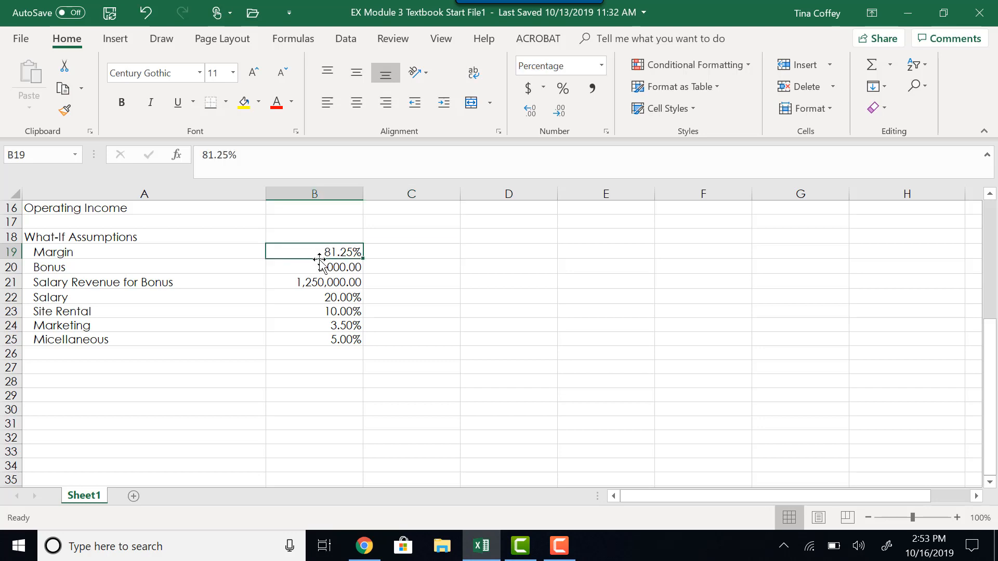
Fill the Cost of Goods Sold formula from B5 across to June in G5.
scroll(320, 260, "up", 4)
scroll(319, 260, "up", 1)
left_click(323, 307)
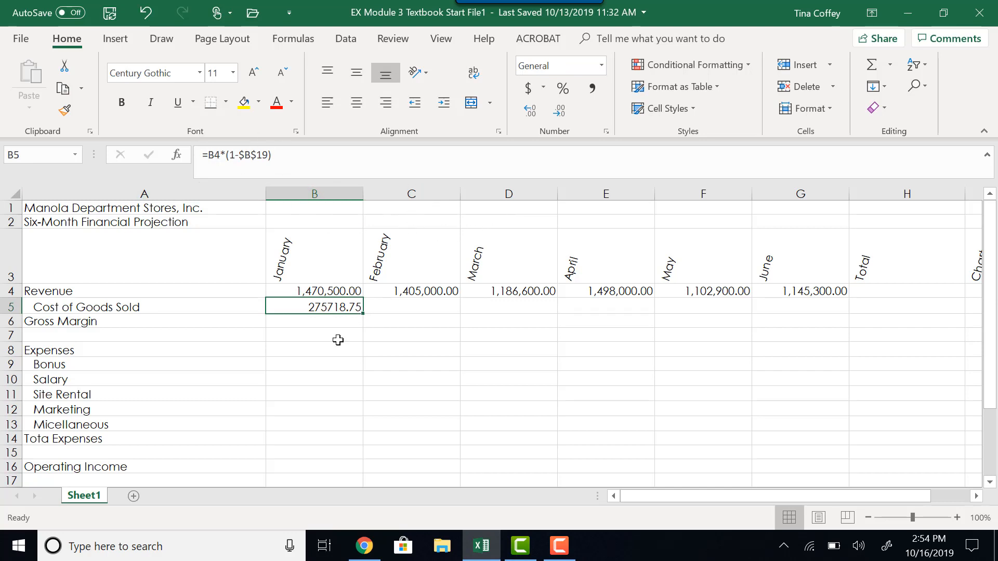
scroll(308, 346, "down", 2)
scroll(308, 346, "up", 2)
scroll(312, 338, "down", 3)
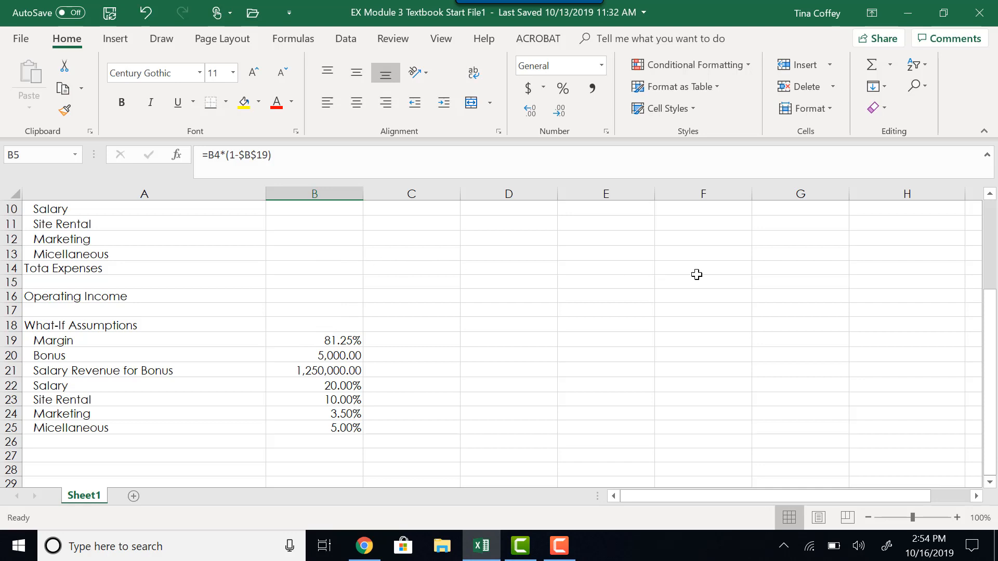
scroll(530, 279, "up", 2)
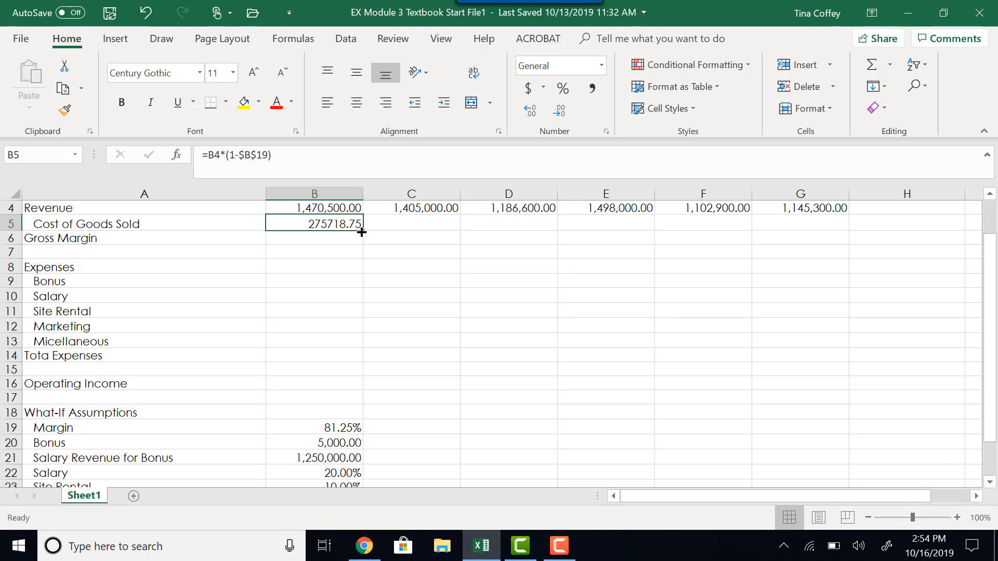
left_click_drag(361, 232, 821, 235)
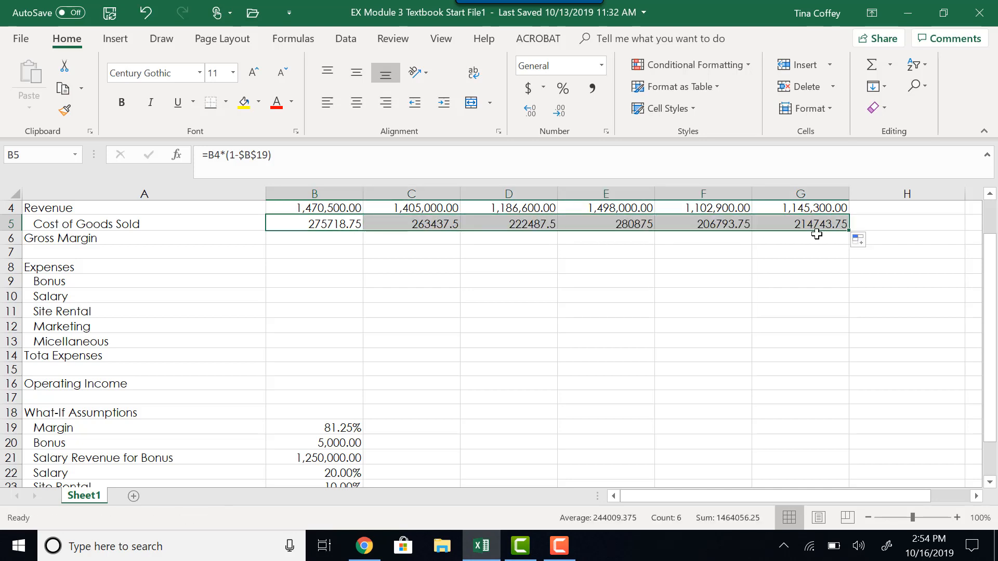
Show the worksheet's formulas to check the Cost of Goods Sold references across the months, and switch back to displaying values.
left_click(300, 235)
key("ctrl+grave")
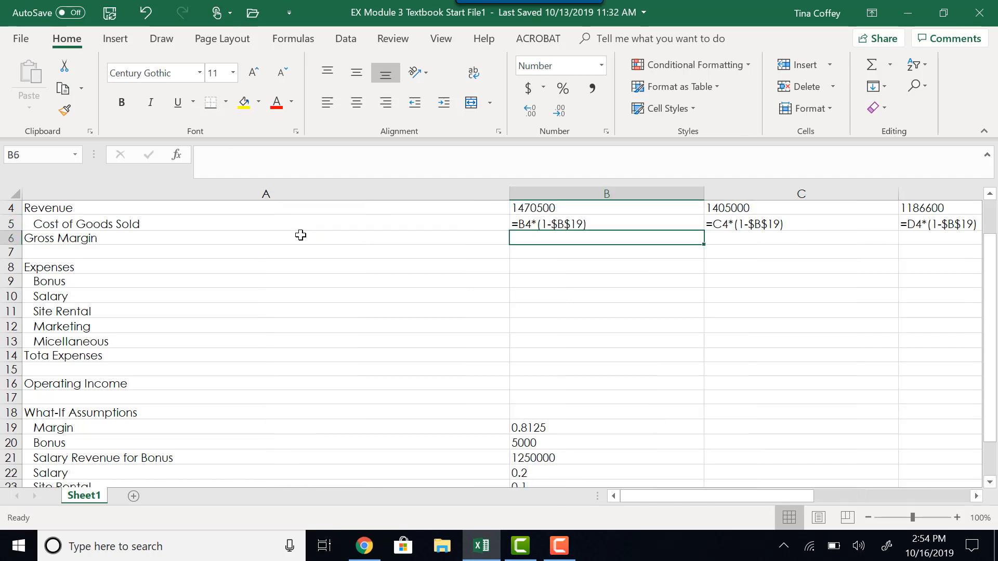
left_click_drag(638, 497, 673, 497)
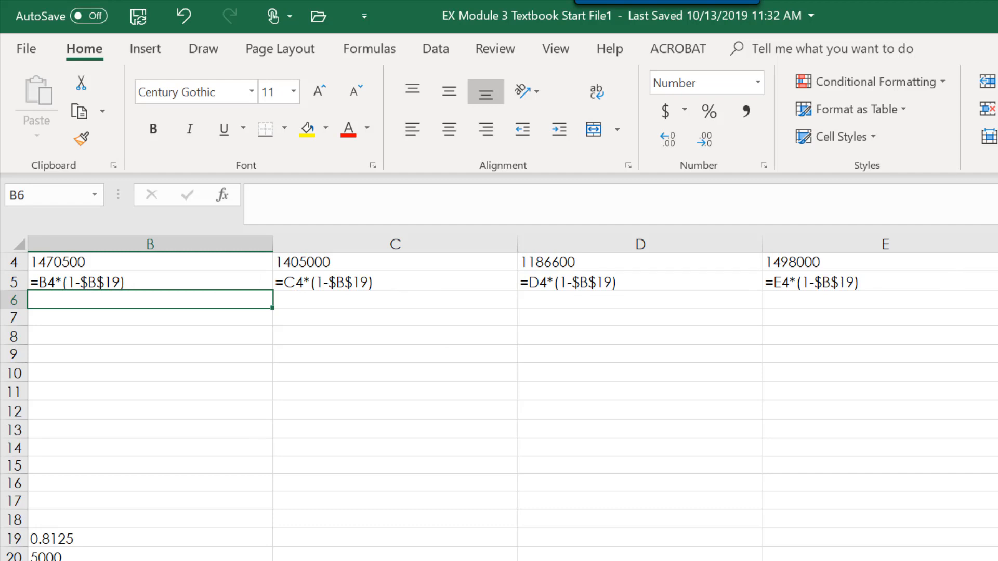
scroll(499, 398, "left", 1)
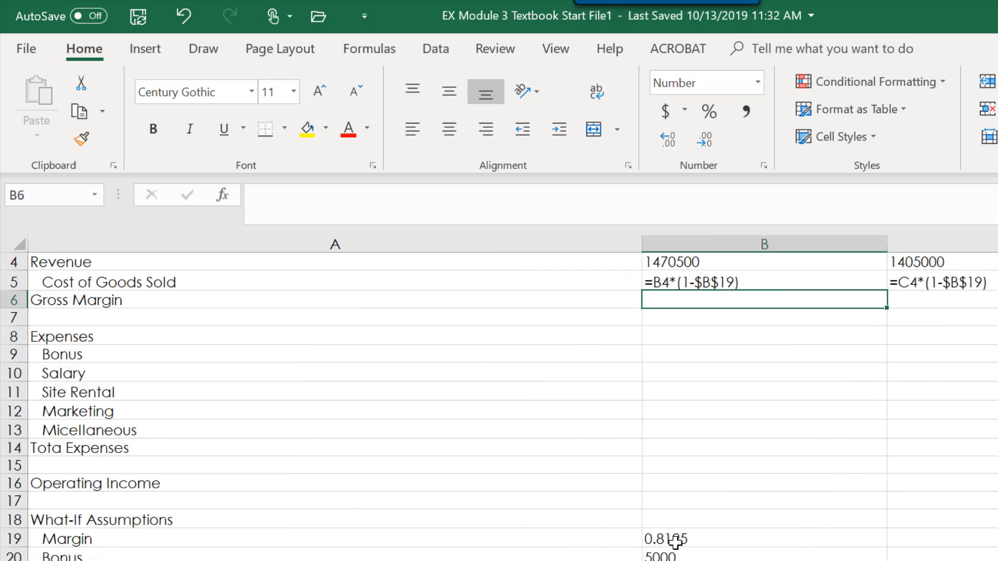
key("ctrl+grave")
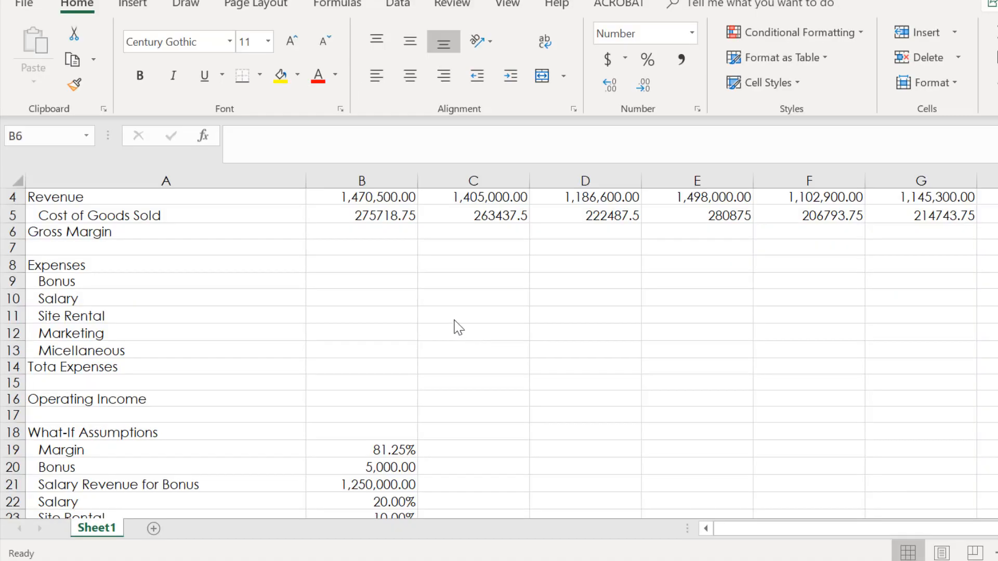
Calculate January's Gross Margin in B6 with =B4-B5 and fill the formula across to June in G6.
left_click(398, 234)
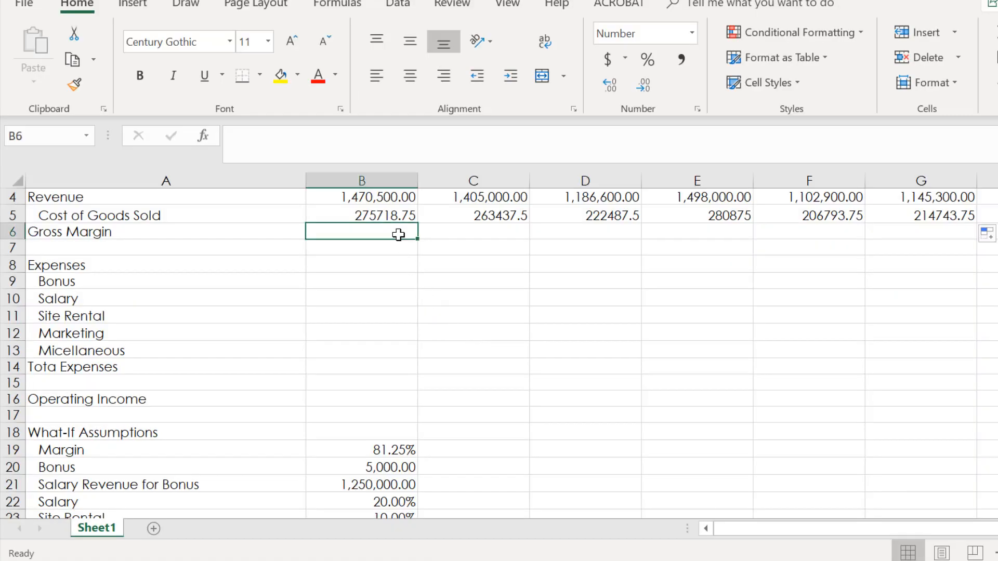
type("=")
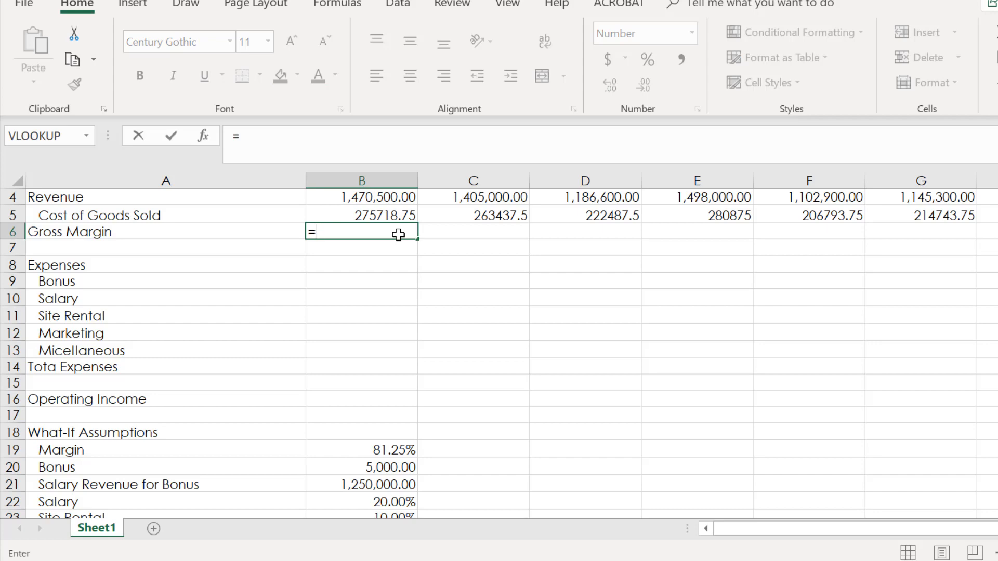
type("b4")
key("BackSpace")
type("b4")
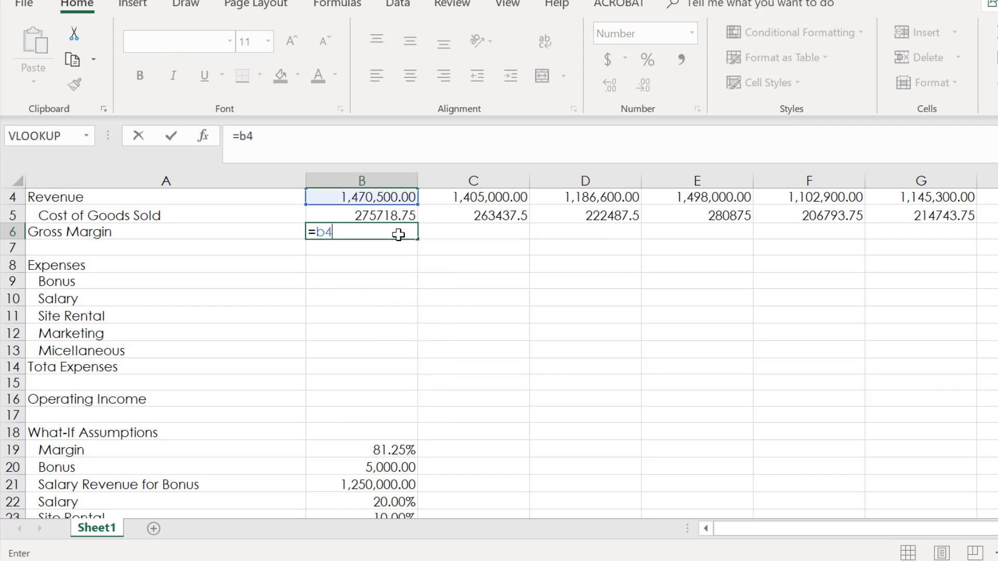
type("-b5")
key("Return")
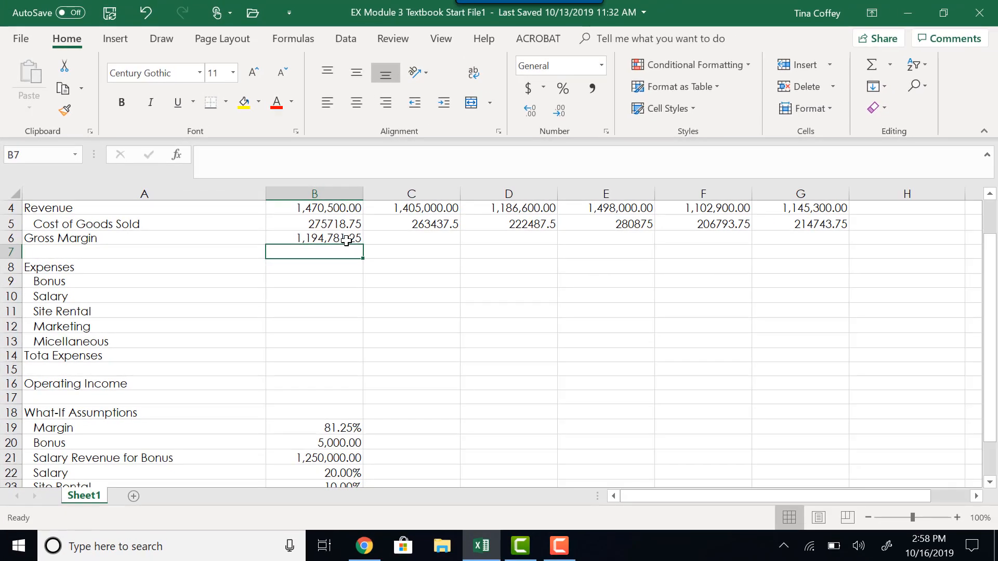
left_click(347, 240)
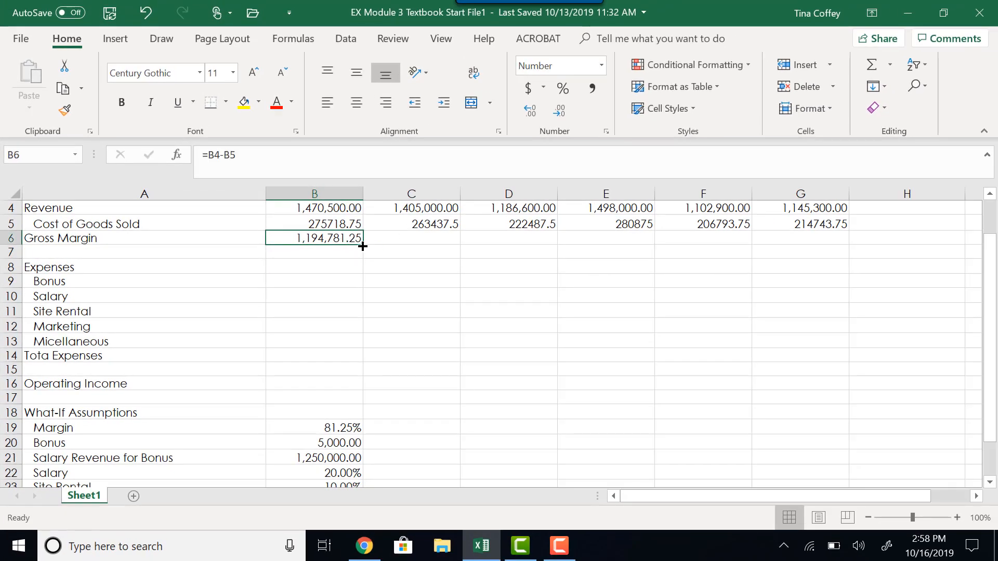
left_click_drag(362, 244, 803, 240)
Check the Gross Margin formulas in row 6 month by month, from February through June and back to January.
left_click(434, 236)
left_click(519, 242)
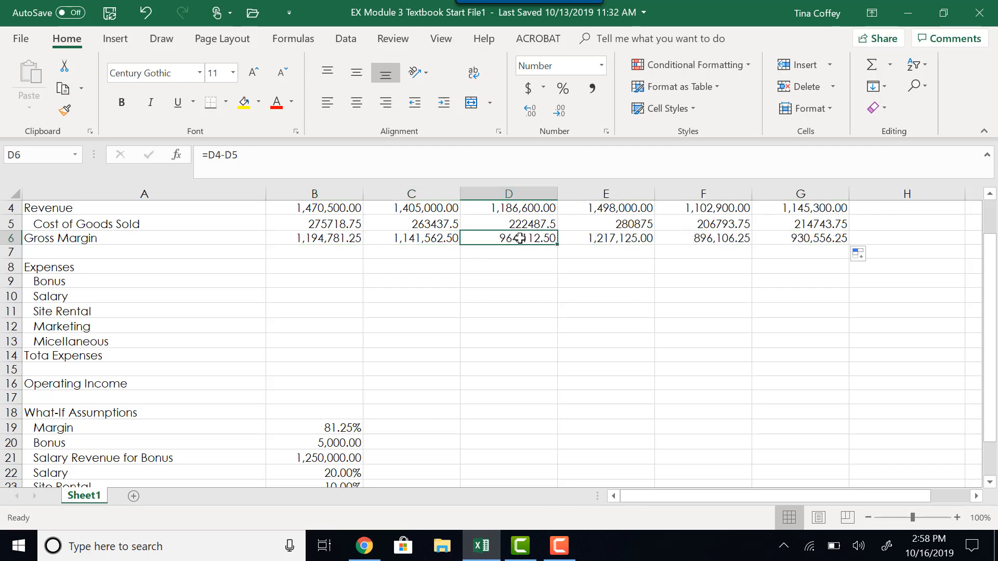
left_click(596, 239)
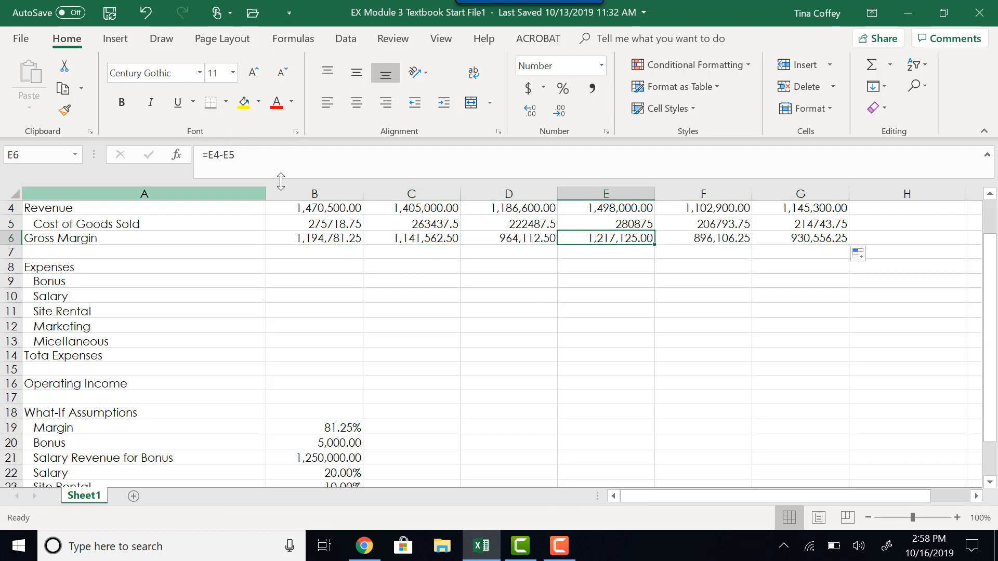
left_click(686, 240)
left_click(800, 240)
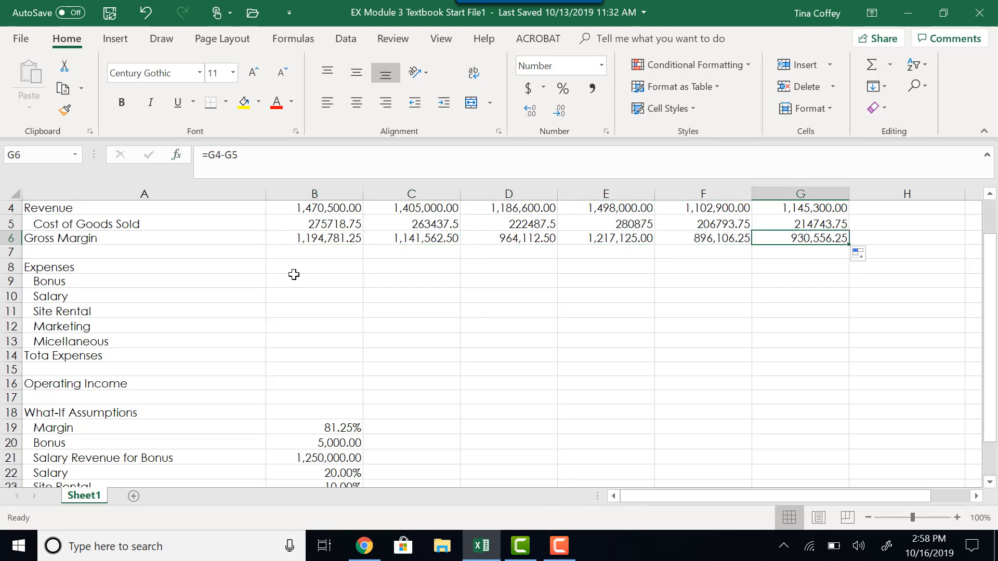
left_click(296, 240)
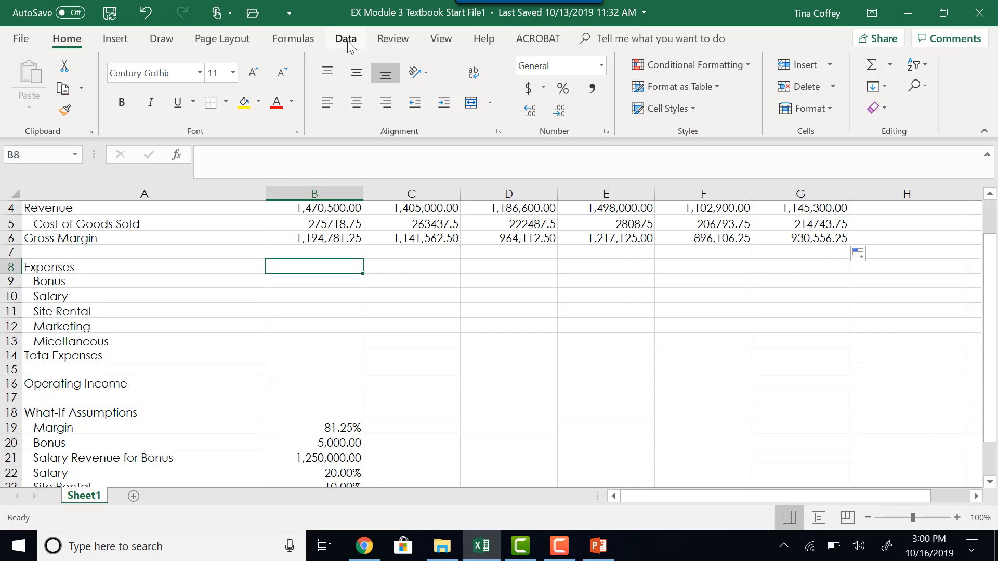
Insert an IF function for January's Bonus in B9 with the logical test b4>=$B$21, using an absolute reference for B21.
left_click(311, 40)
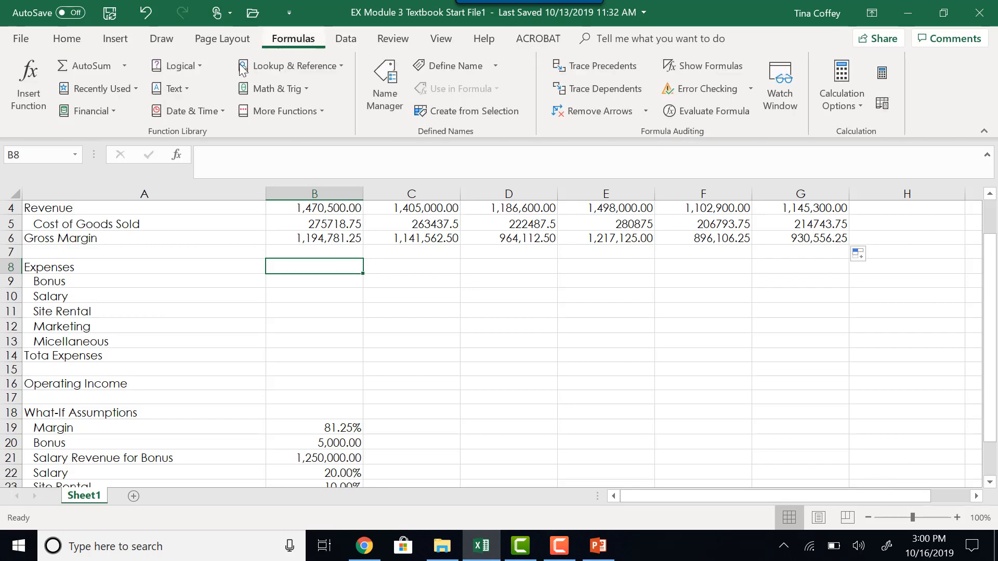
left_click(193, 71)
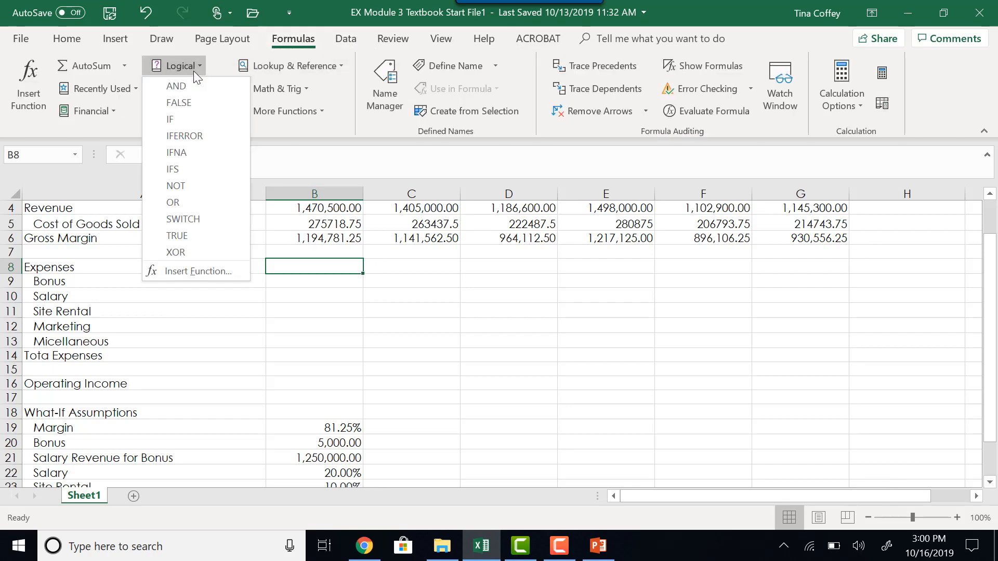
left_click(173, 119)
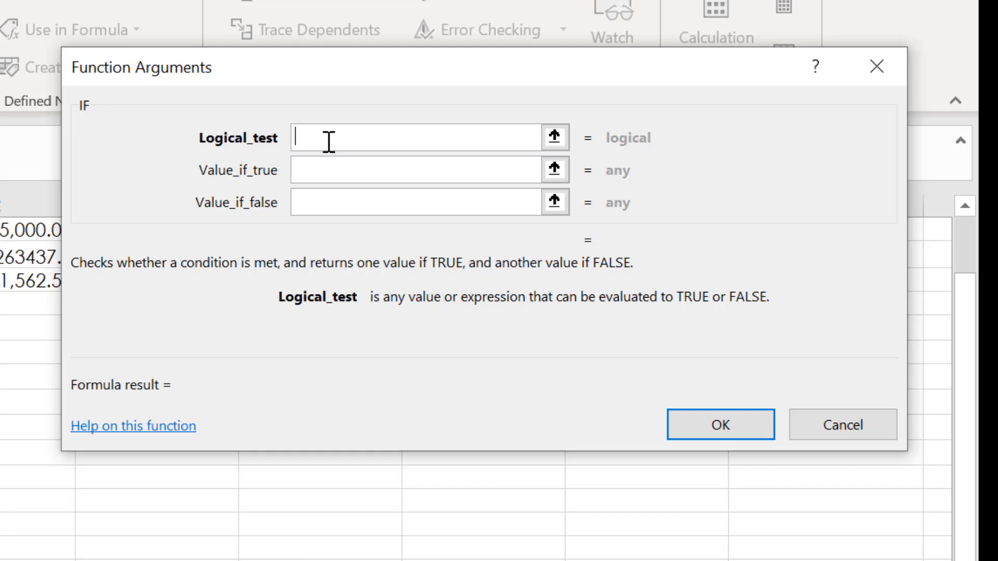
type("b4>=b21")
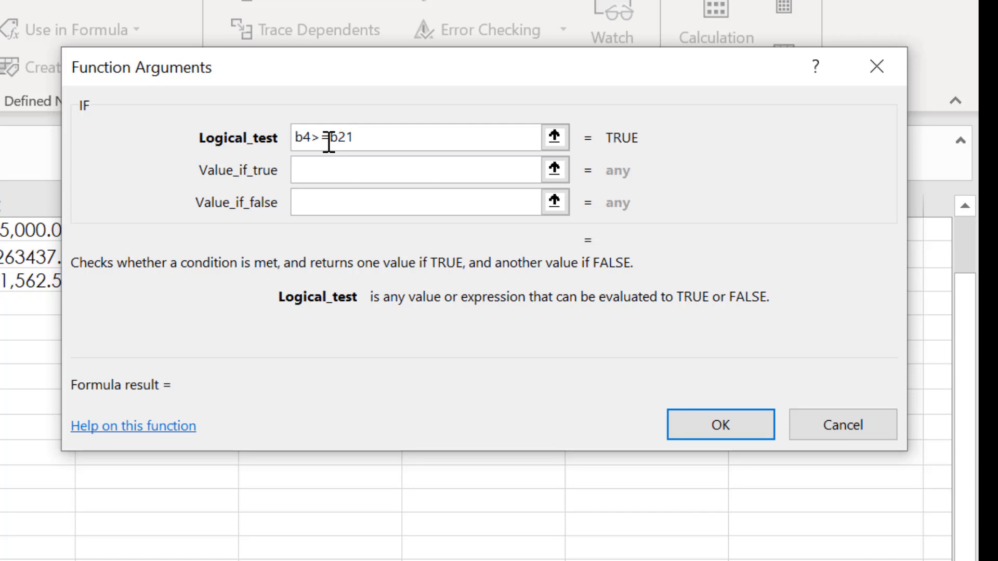
key("F4")
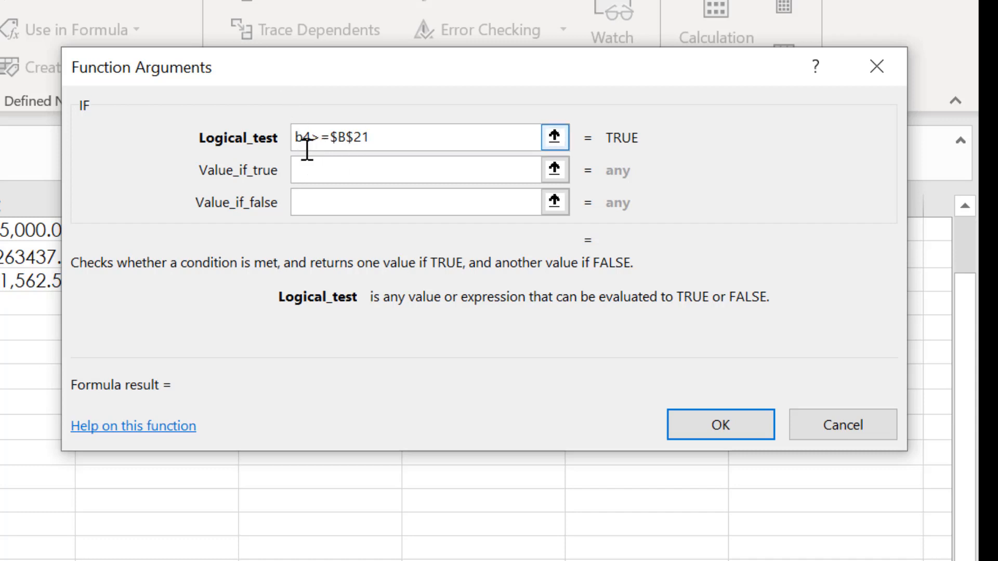
Set the IF function's value if true to $B$20 and its value if false to 0, and accept the function.
left_click(367, 166)
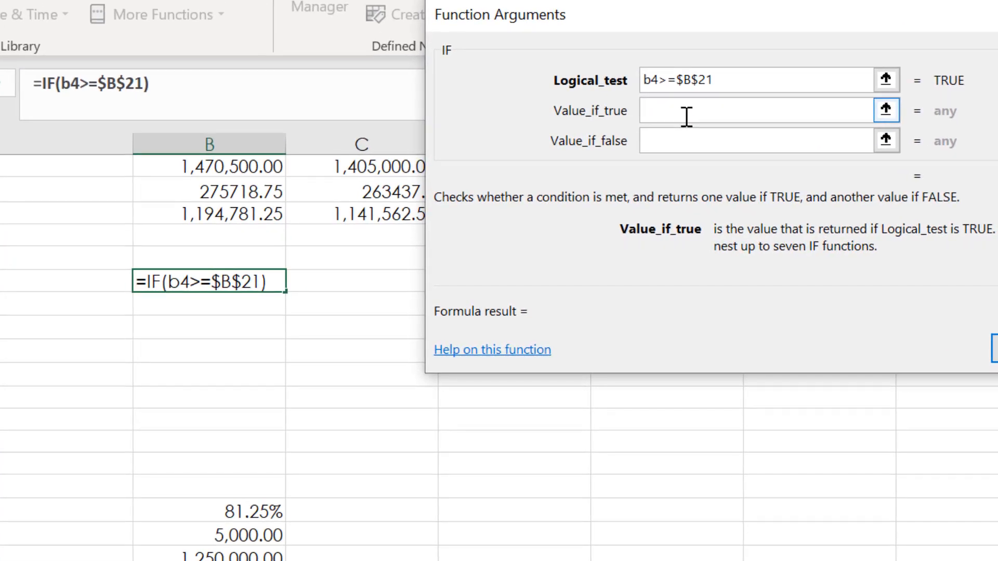
type("b")
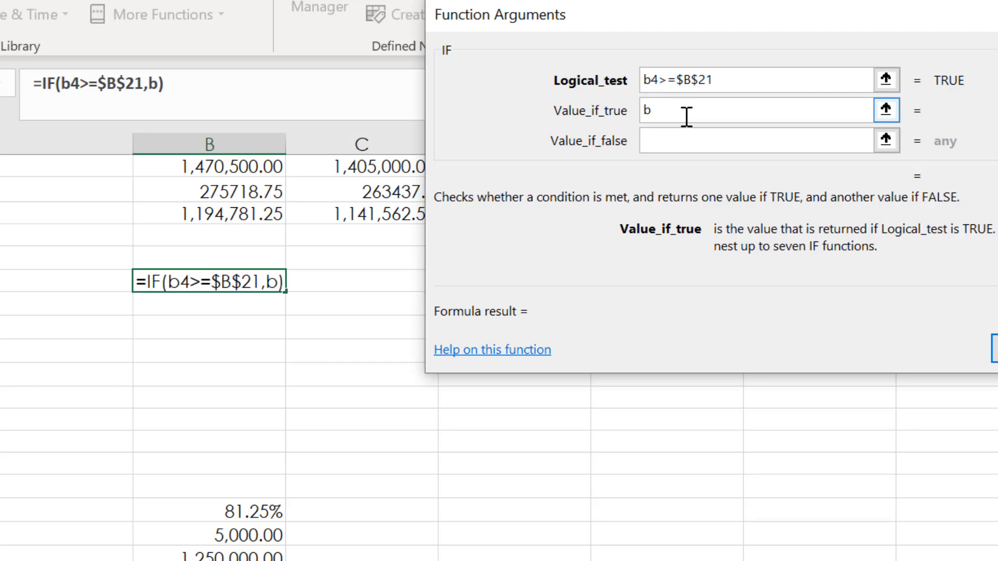
type("$")
key("BackSpace")
key("BackSpace")
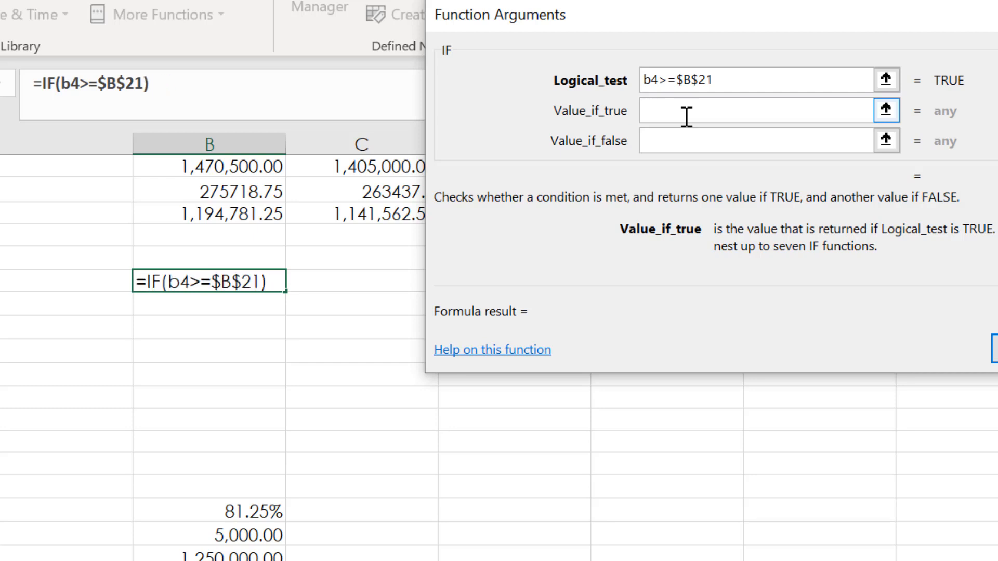
type("b")
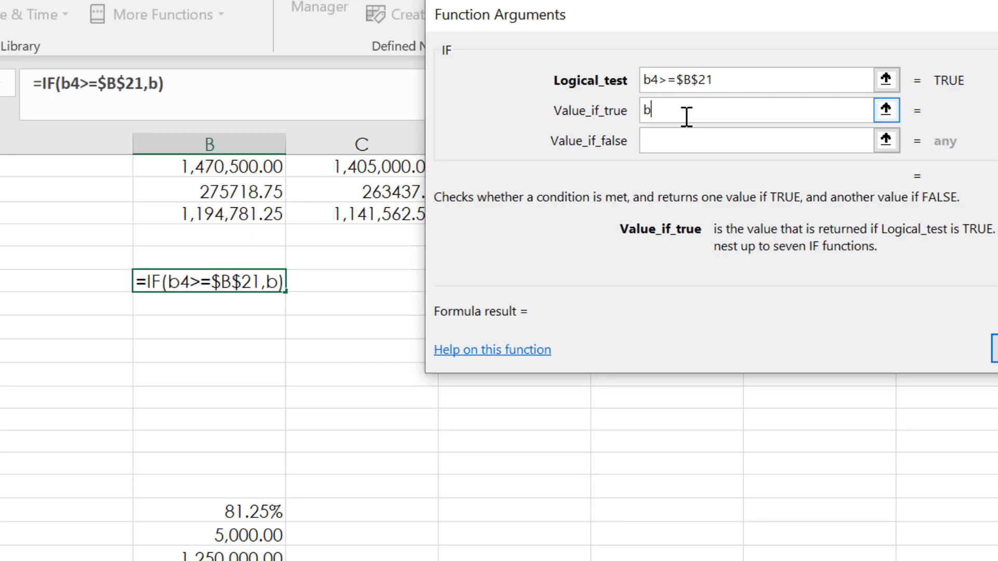
type("20")
key("F4")
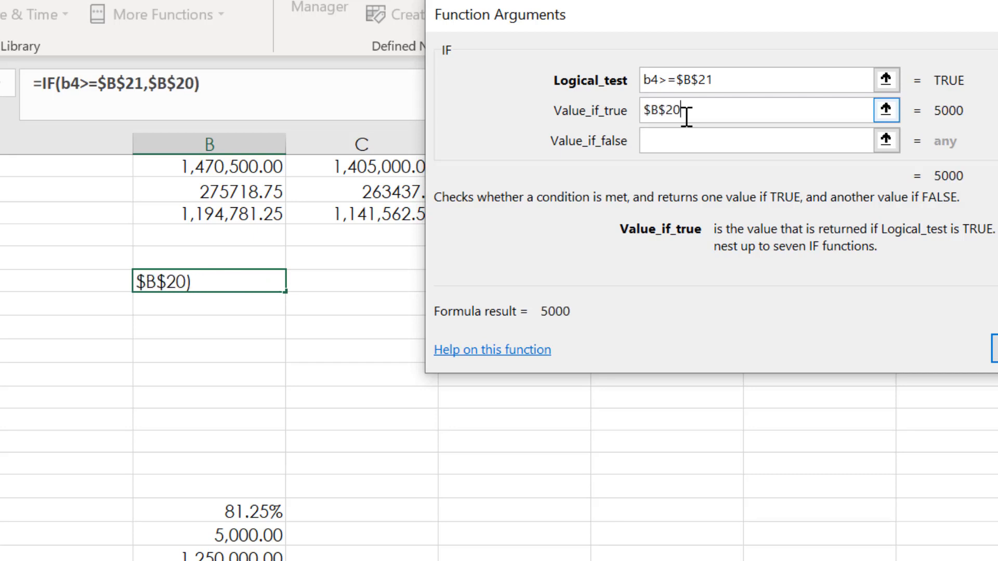
left_click(687, 132)
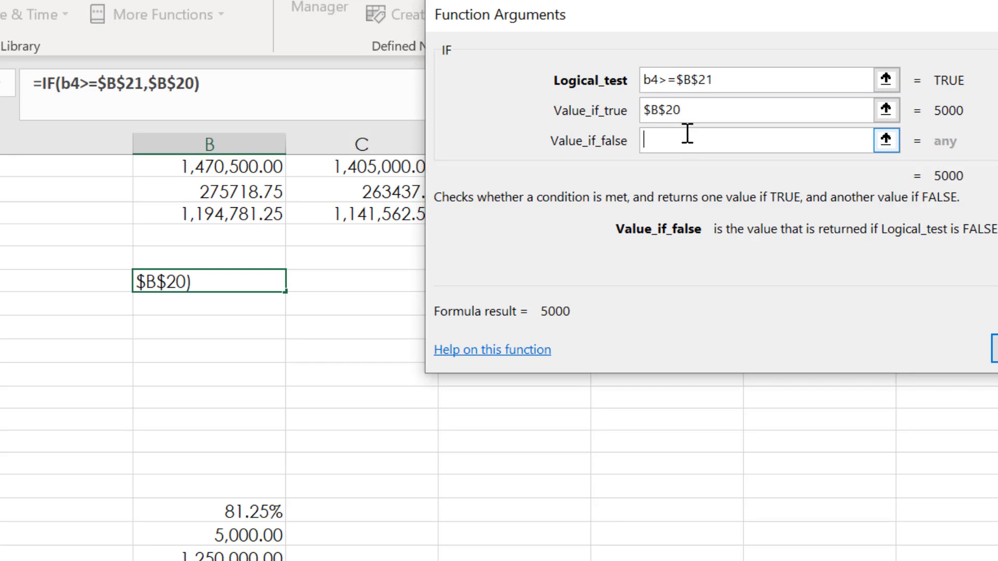
type("0")
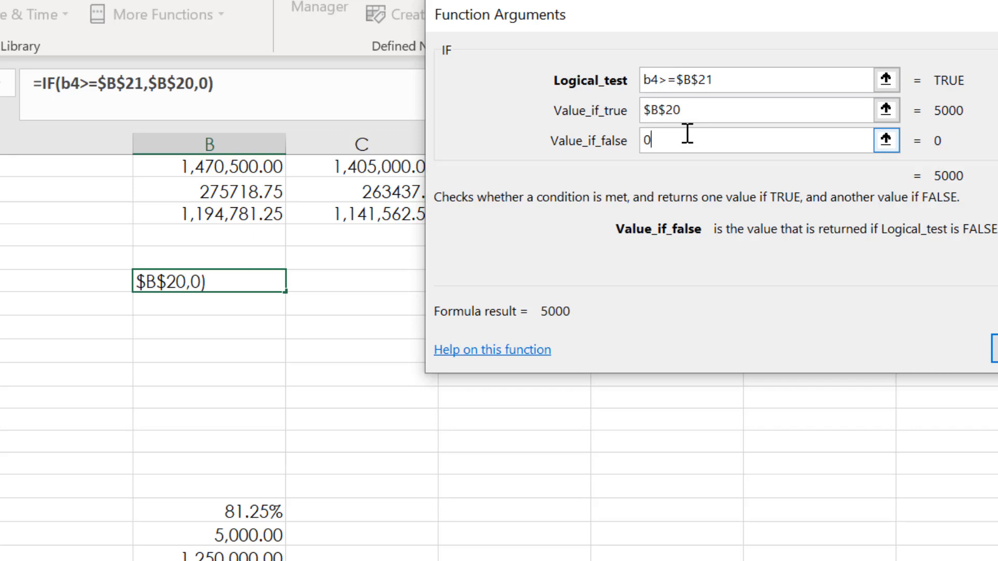
left_click(994, 348)
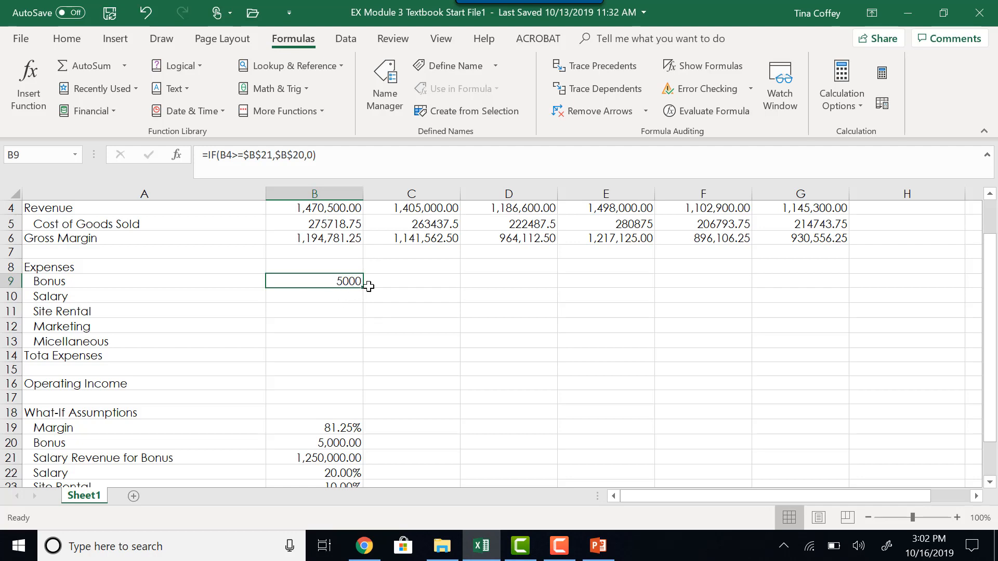
Fill the Bonus formula from B9 across to June in G9 and check the February and March formulas.
left_click_drag(363, 287, 835, 288)
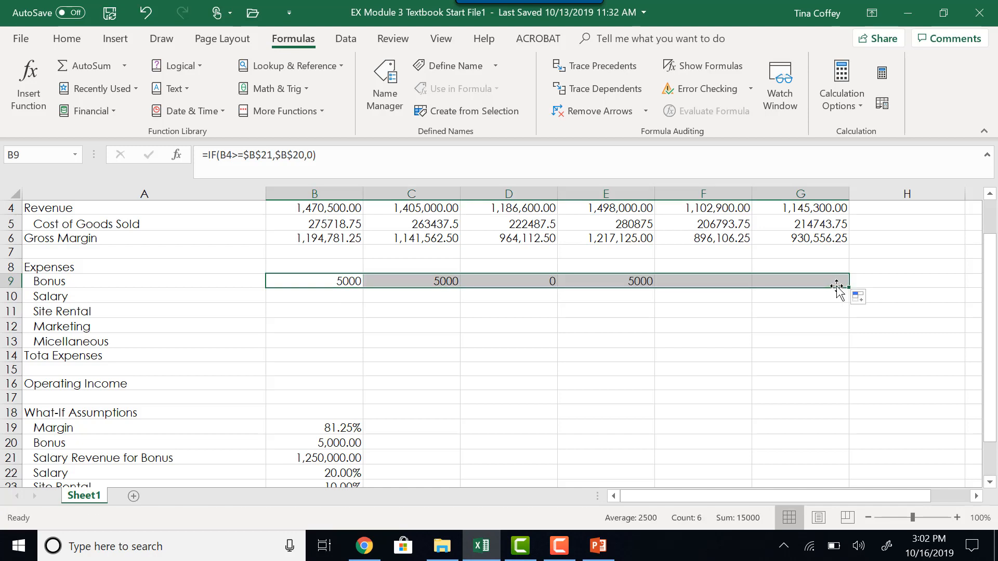
left_click(443, 282)
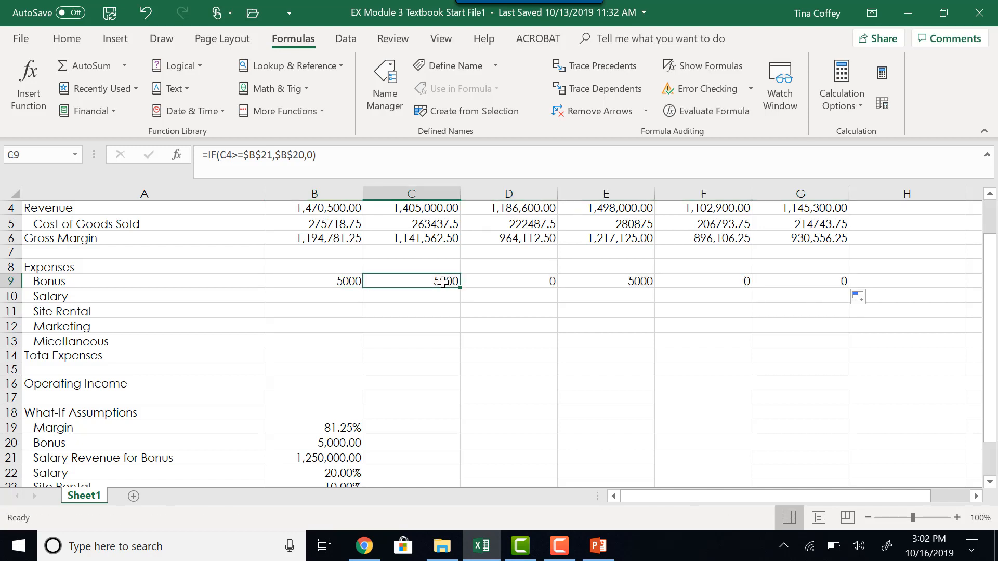
left_click(525, 282)
scroll(514, 286, "up", 1)
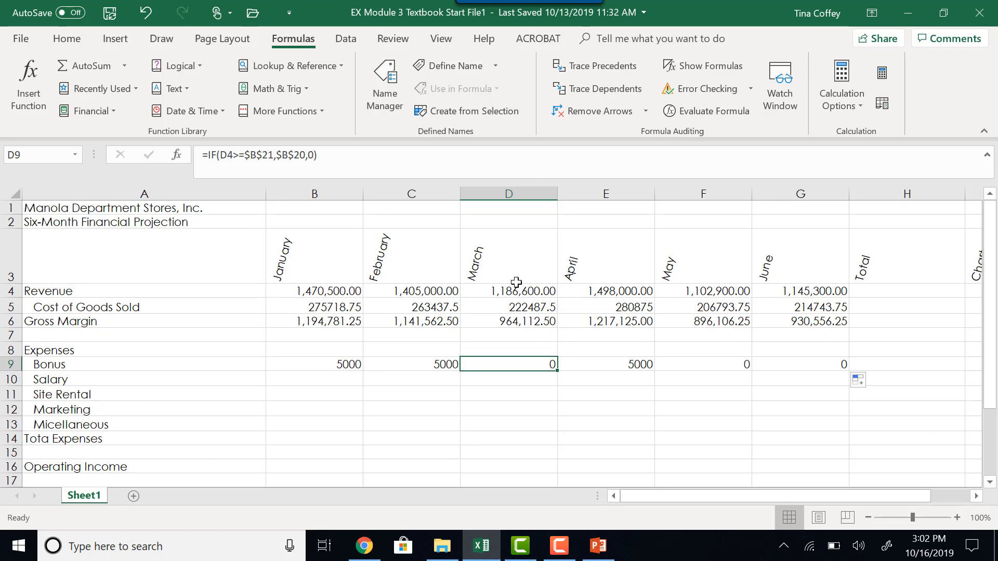
scroll(516, 282, "down", 1)
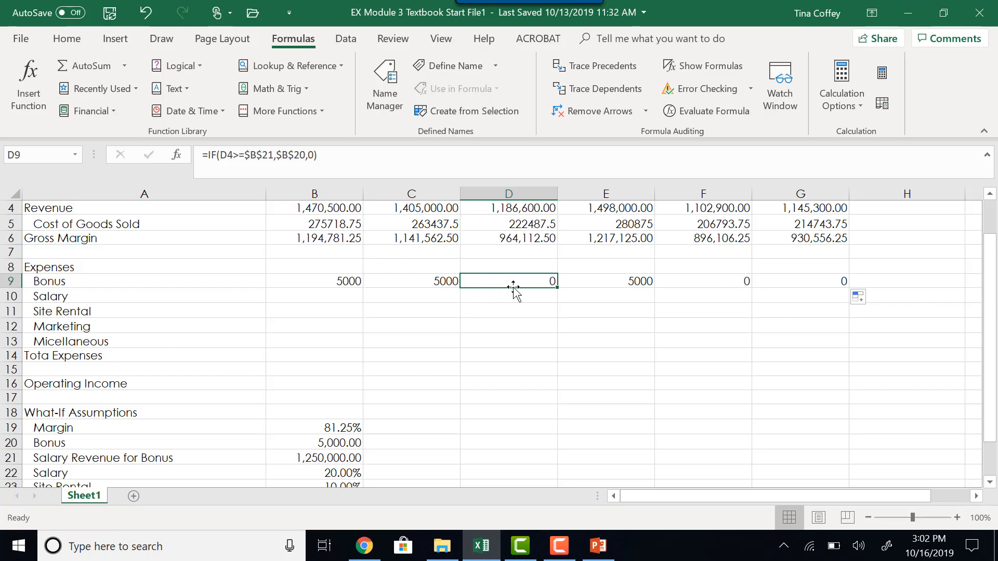
Calculate January's Salary expense in B10 with =b4*$B$22 and check the entered formula.
scroll(519, 283, "up", 1)
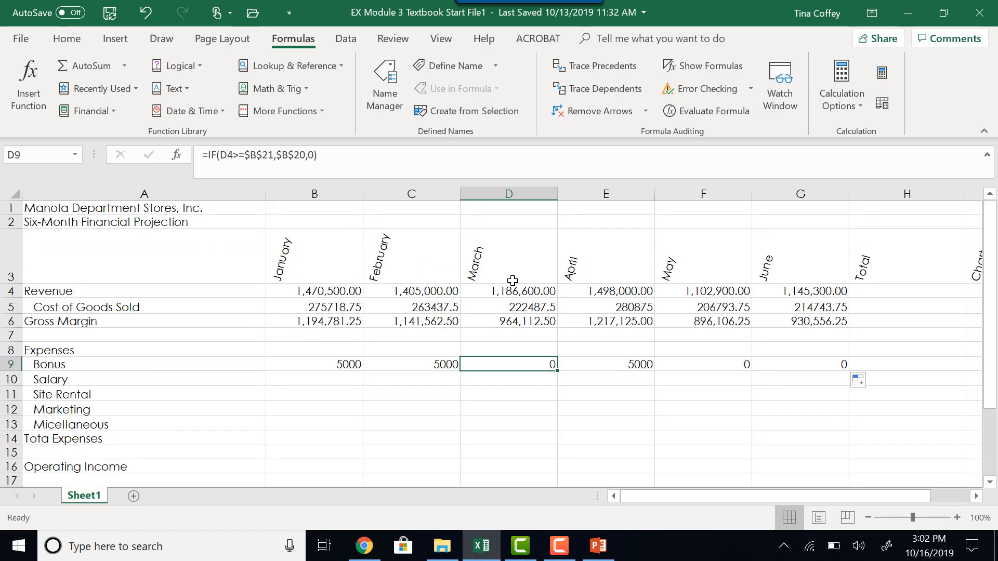
left_click(311, 381)
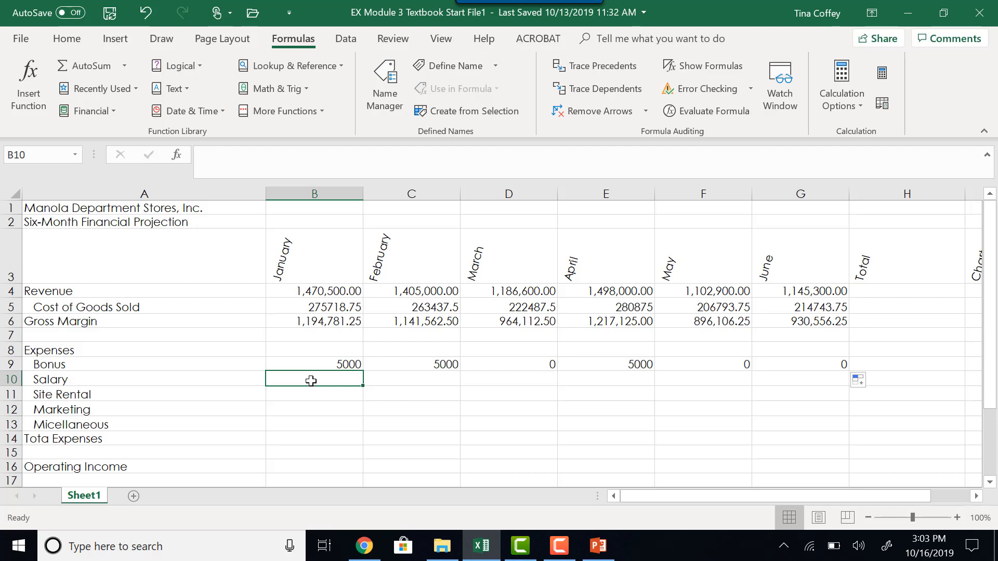
type("=b")
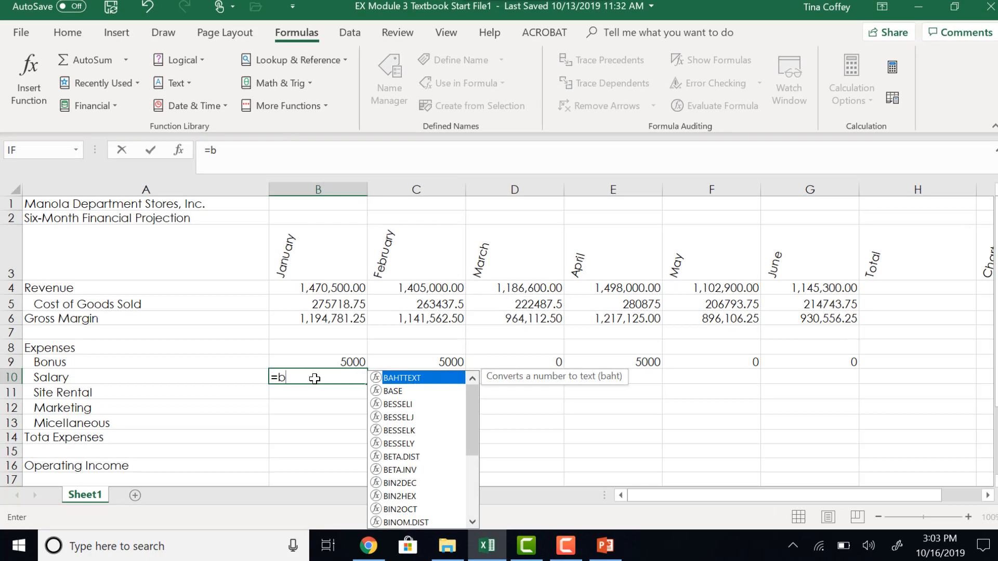
type("4")
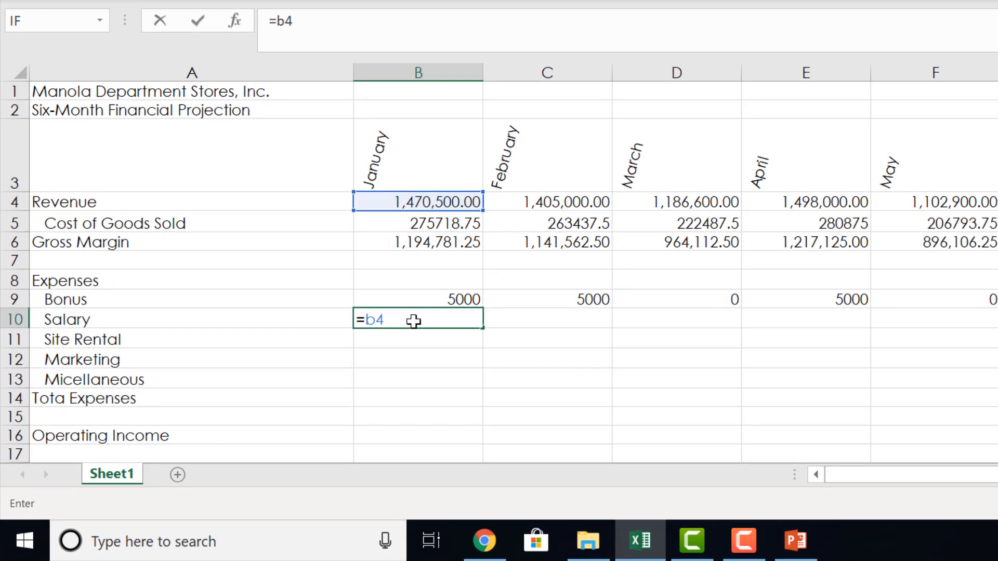
type("*b22")
key("F4")
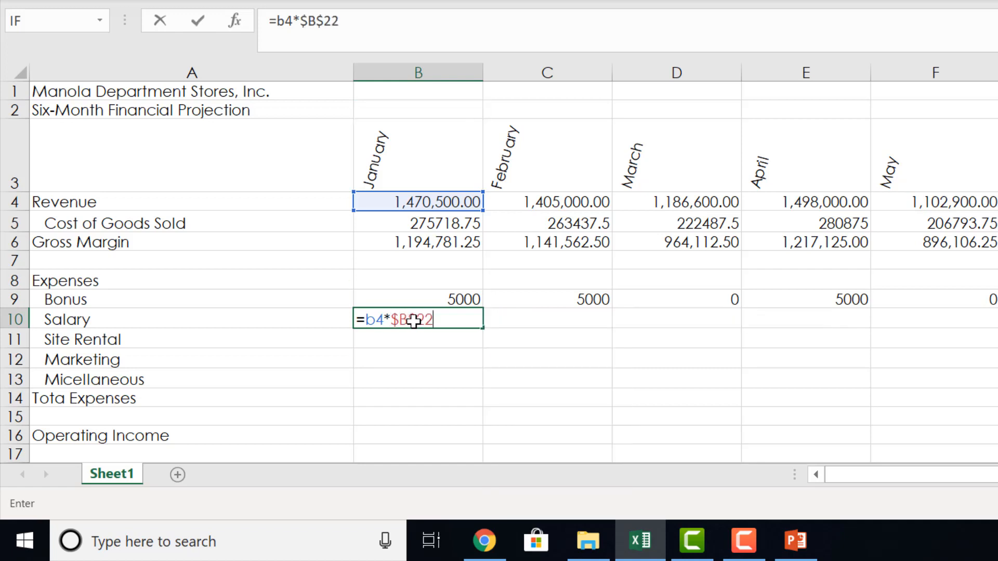
key("Return")
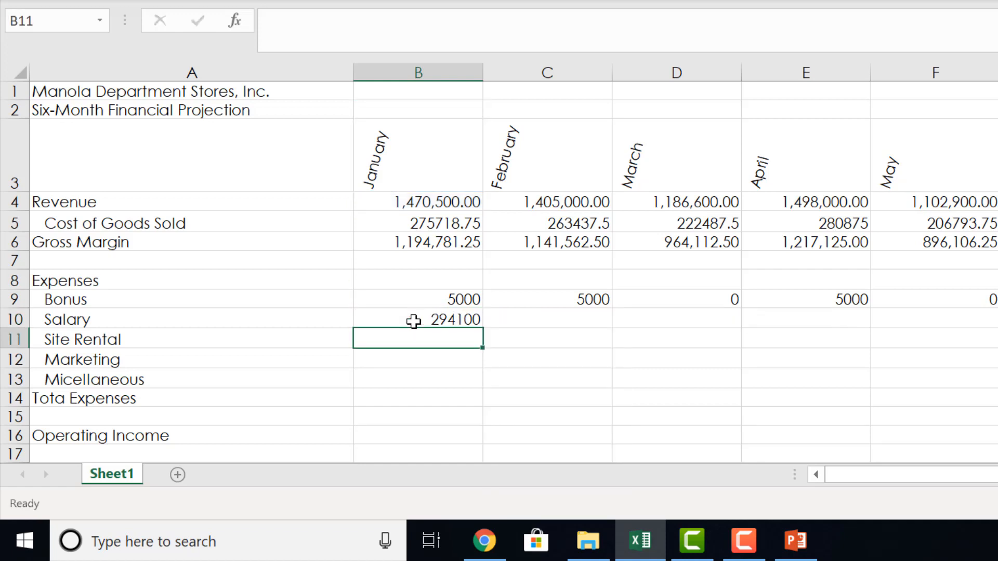
left_click(414, 320)
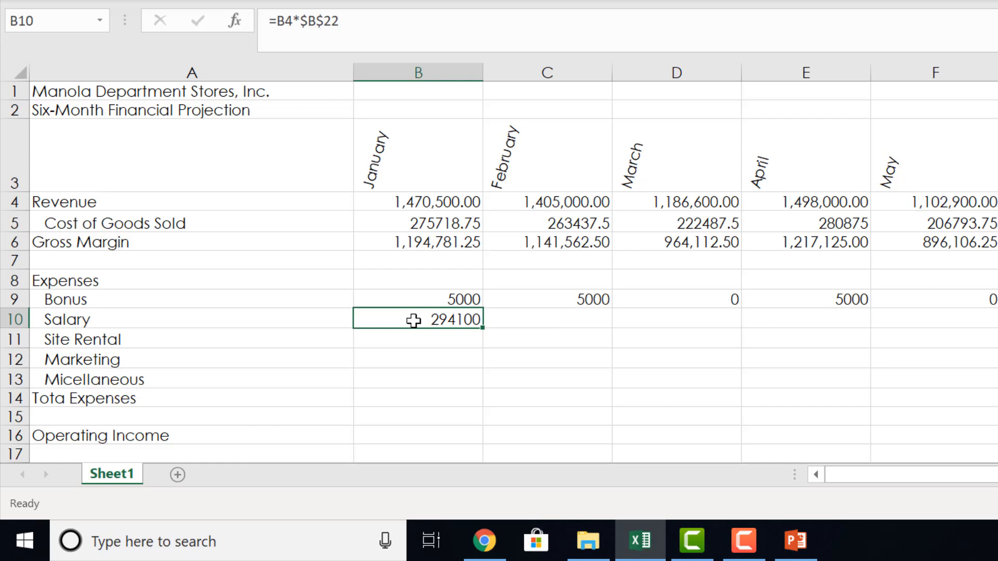
Calculate January's Site Rental expense in B11 with the formula =b4*$B$23.
left_click(403, 341)
type("=")
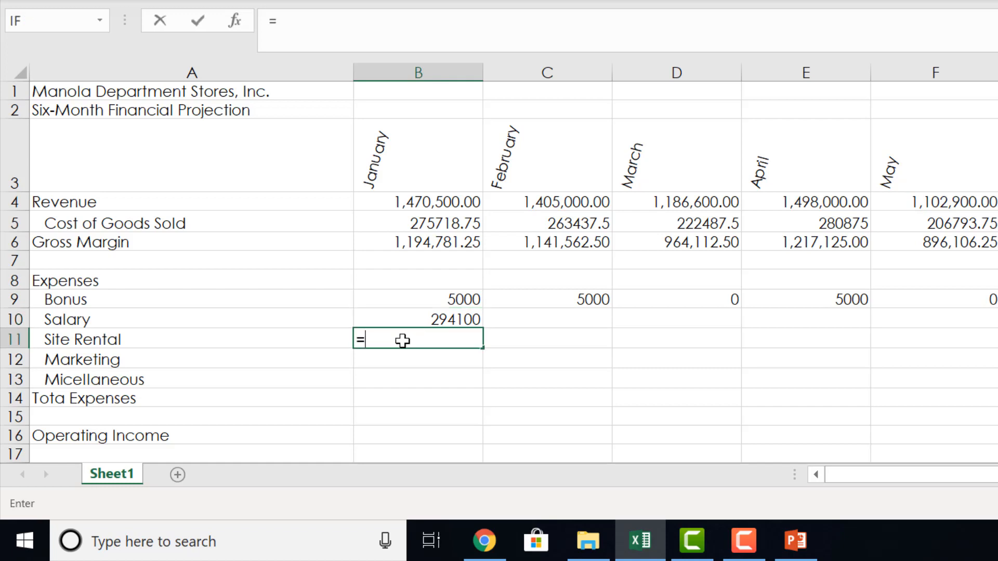
type("b")
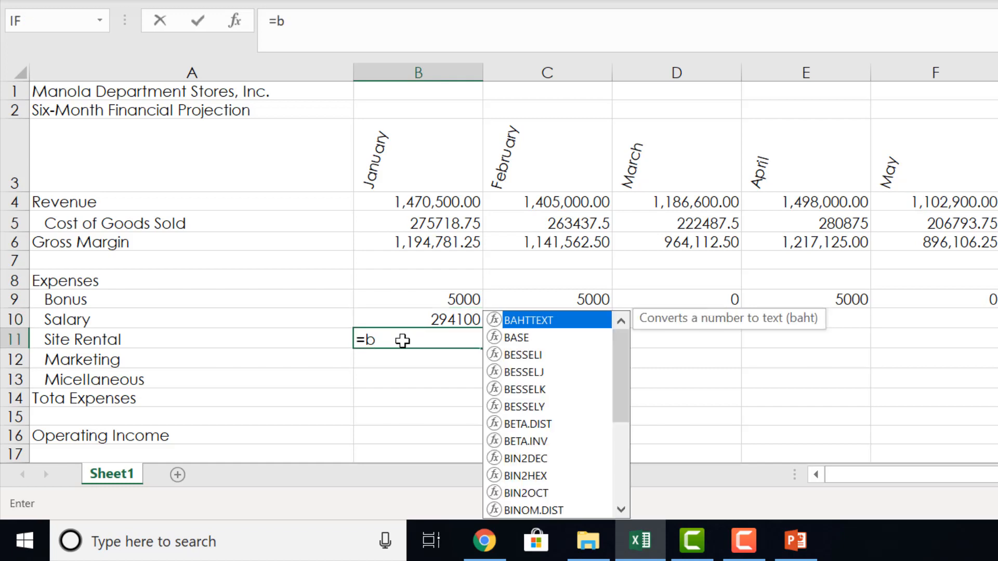
type("4")
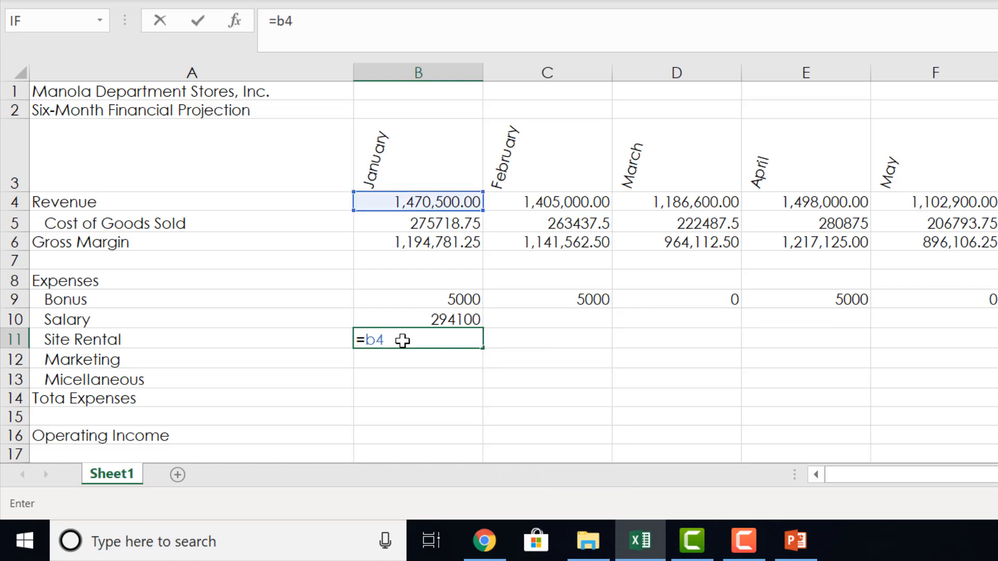
type("*b23")
key("F4")
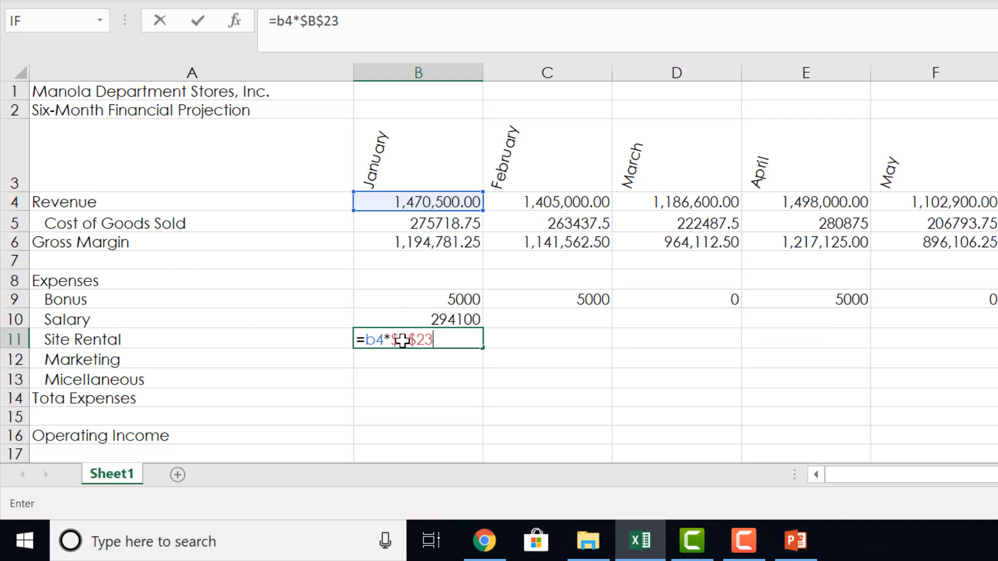
key("Return")
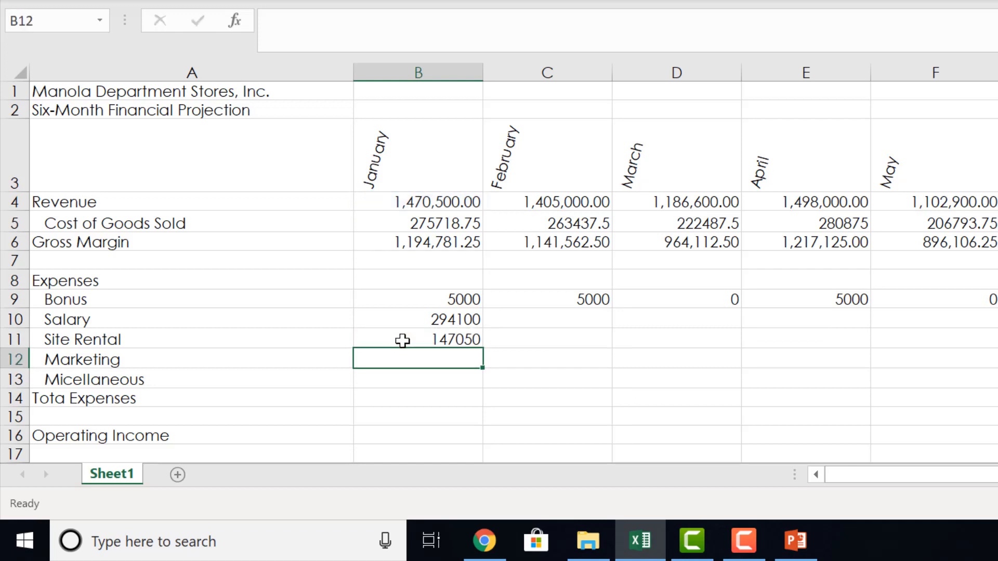
Calculate January's Marketing expense in B12 by multiplying B4 by an absolute reference to B24.
type("-b")
key("BackSpace")
key("BackSpace")
type("=")
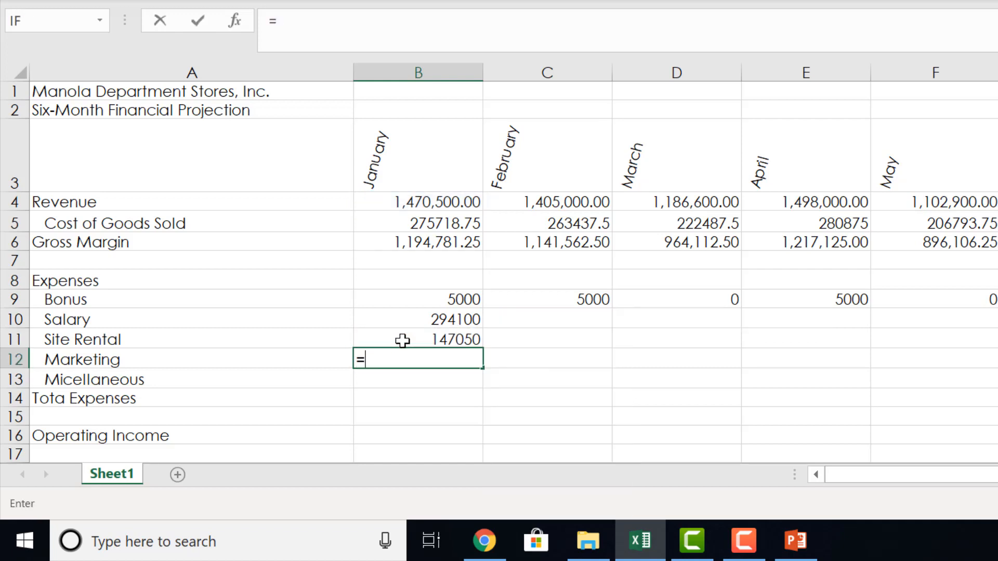
type("b4")
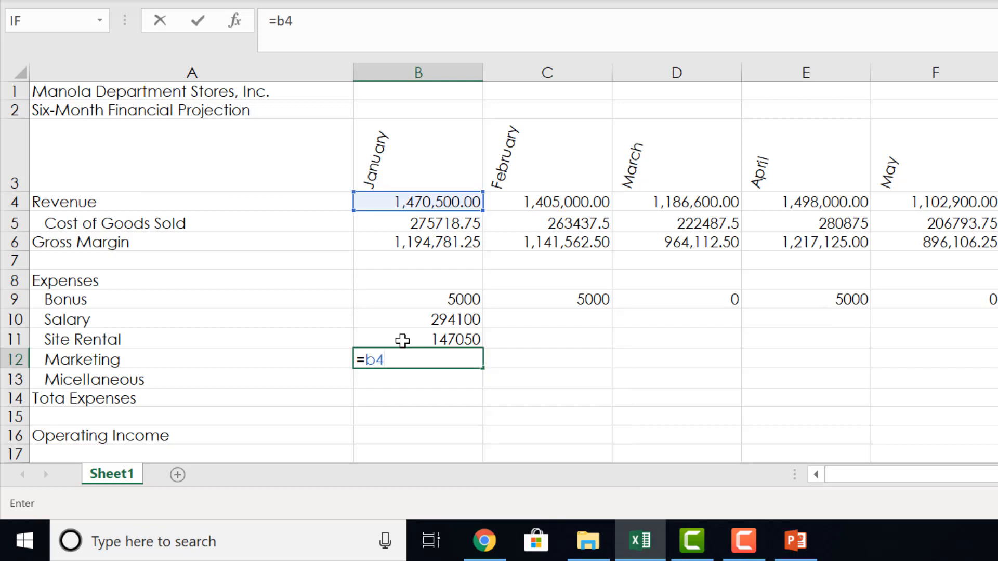
type("*b24")
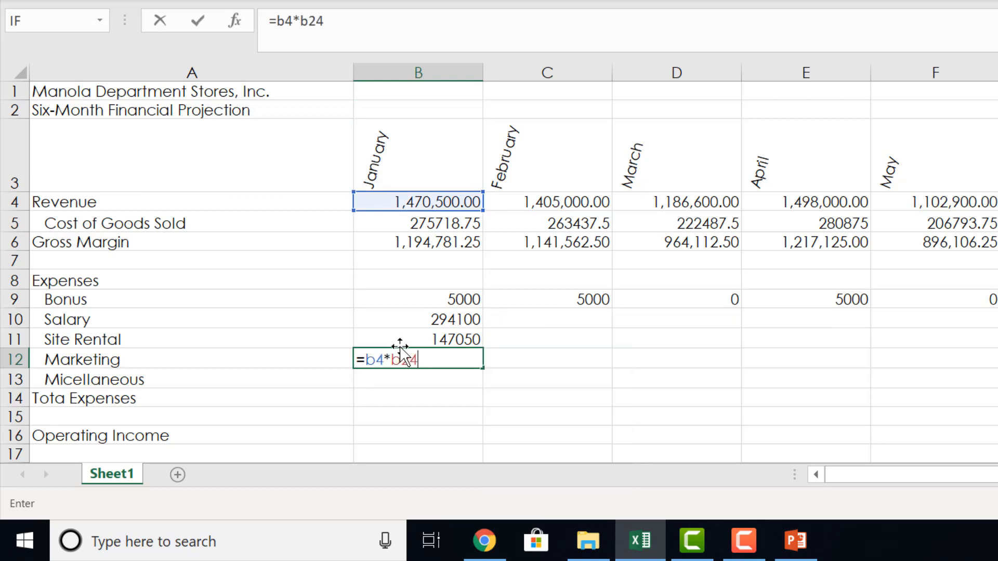
key("F4")
key("Return")
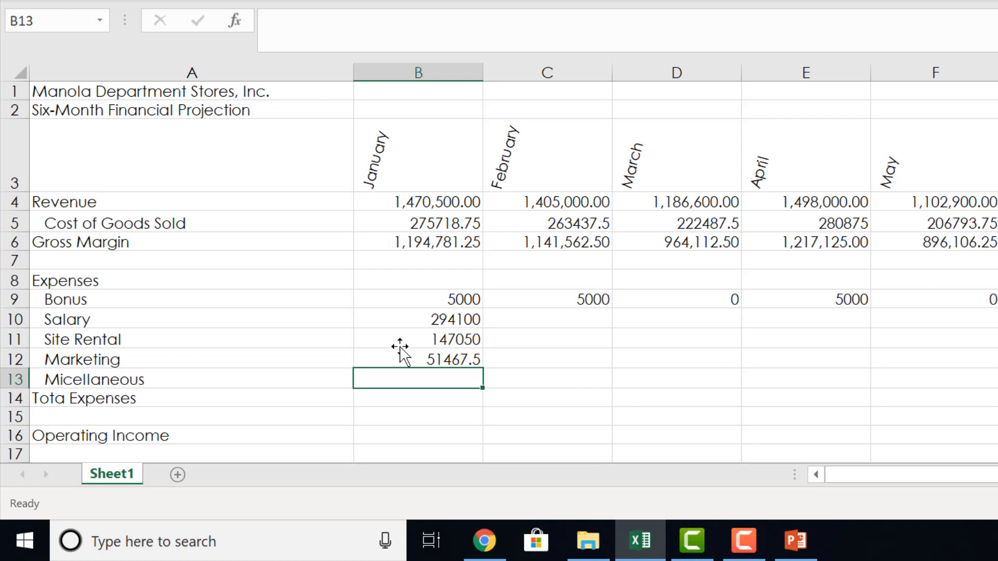
Calculate January's Miscellaneous expense in B13 by multiplying B4 by an absolute reference to B25.
type("=")
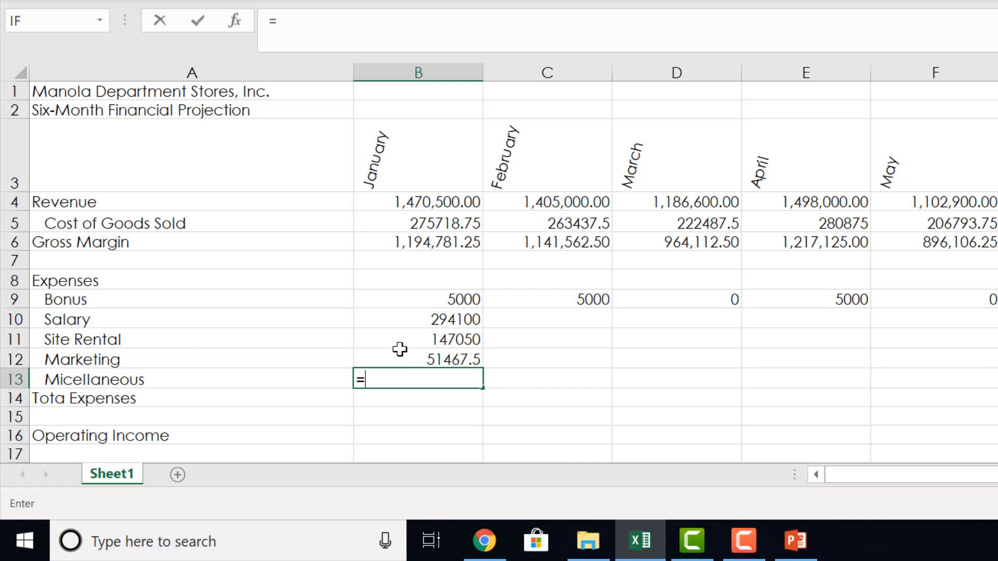
type("b4*")
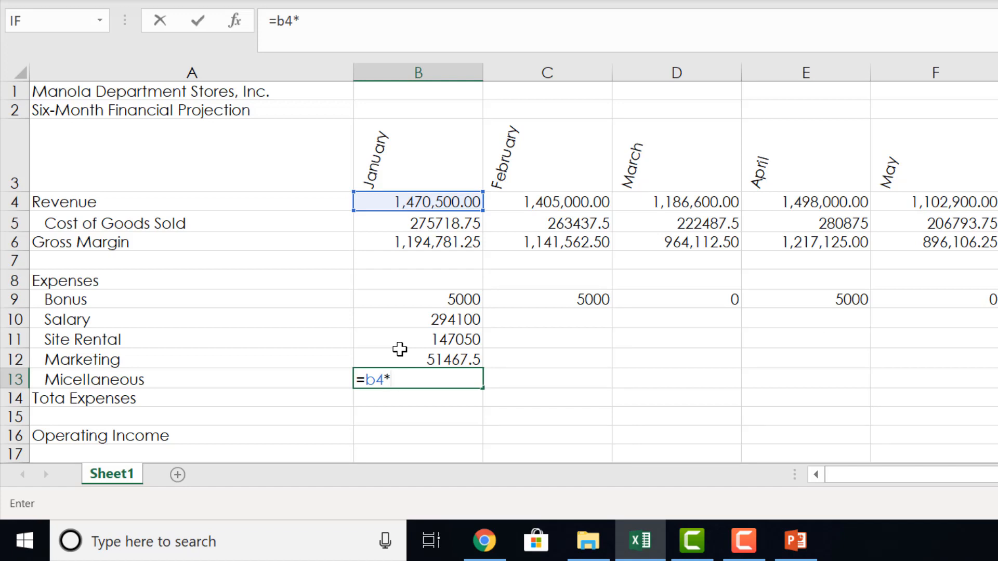
type("b25")
key("F4")
key("Return")
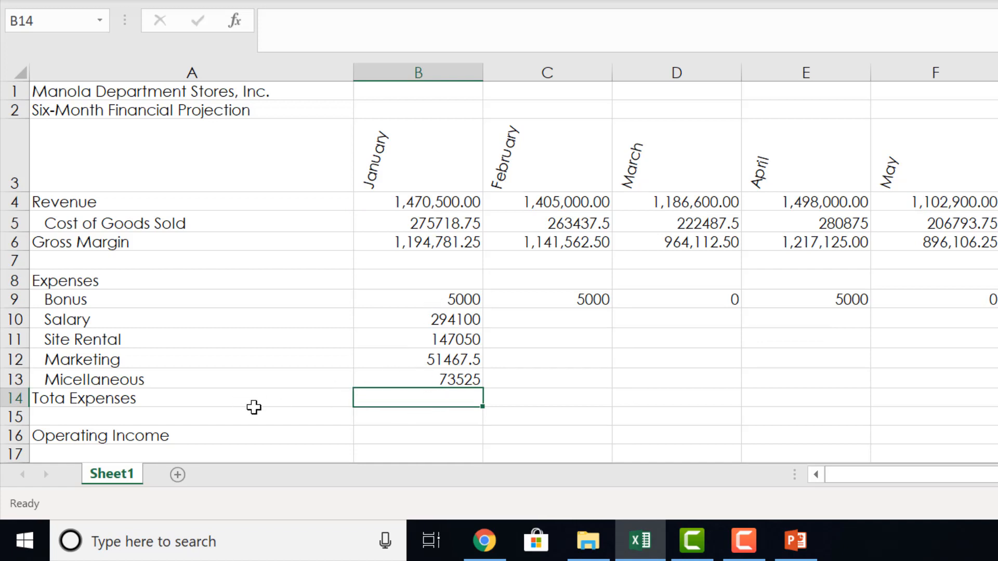
Correct the misspelled label in A14 to read Total Expenses.
left_click(63, 399)
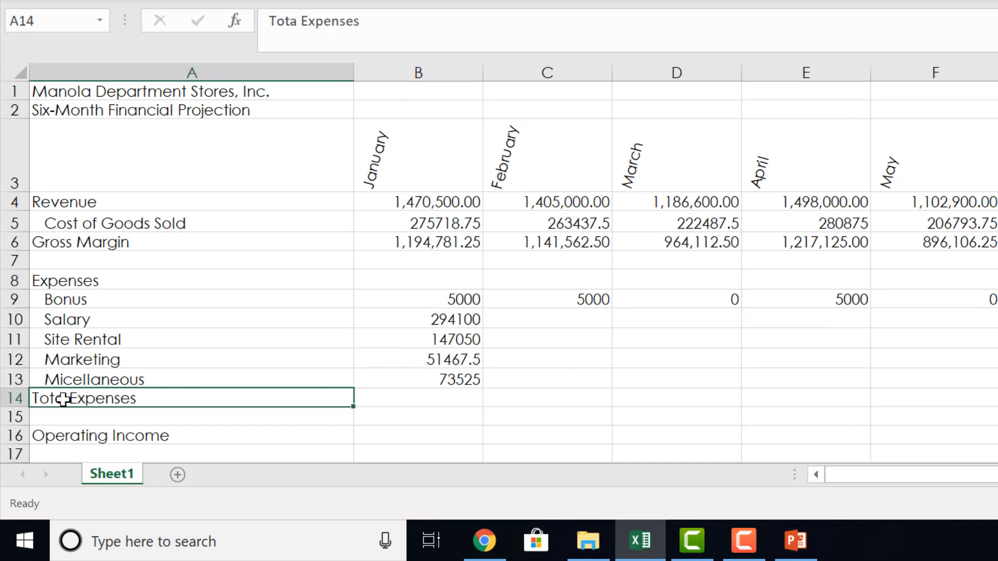
double_click(64, 399)
type("l")
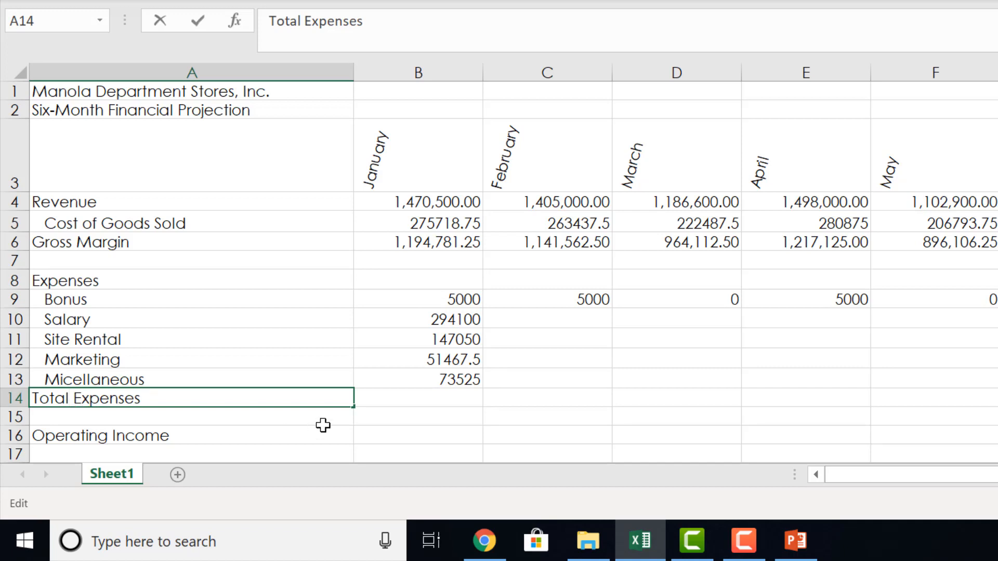
Add up January's expenses in B14 with the AutoSum formula =SUM(B9:B13).
left_click(370, 404)
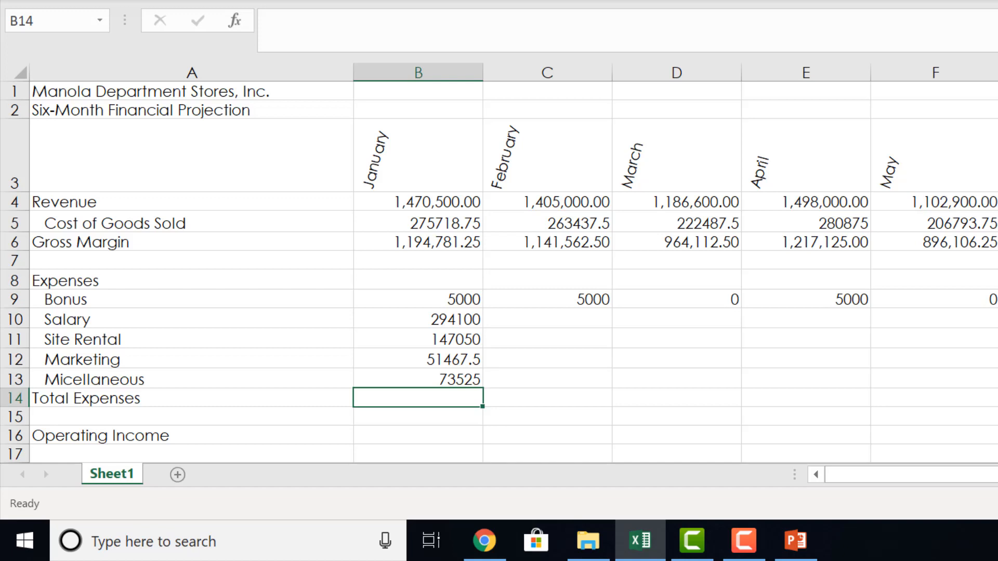
key("alt+equal")
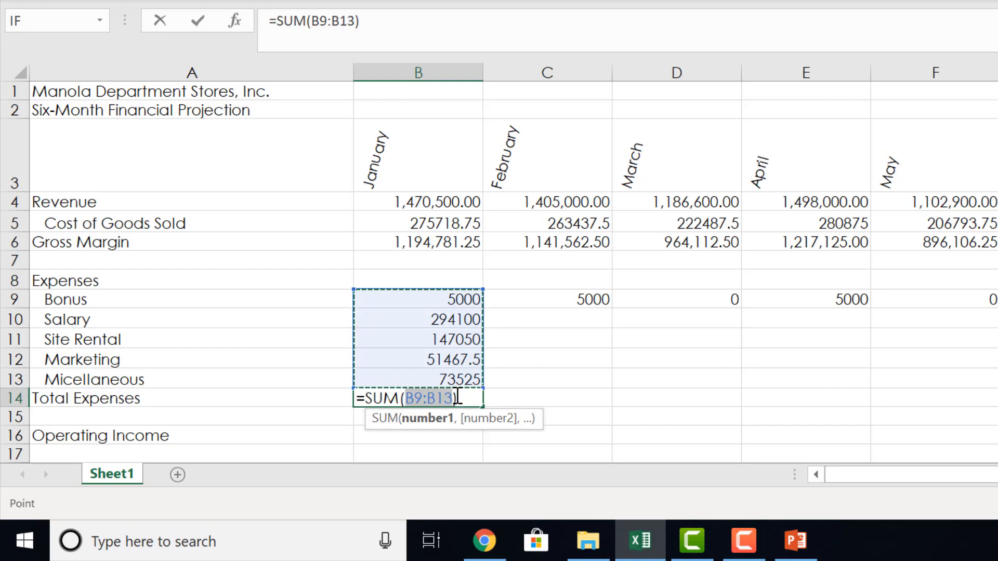
key("Return")
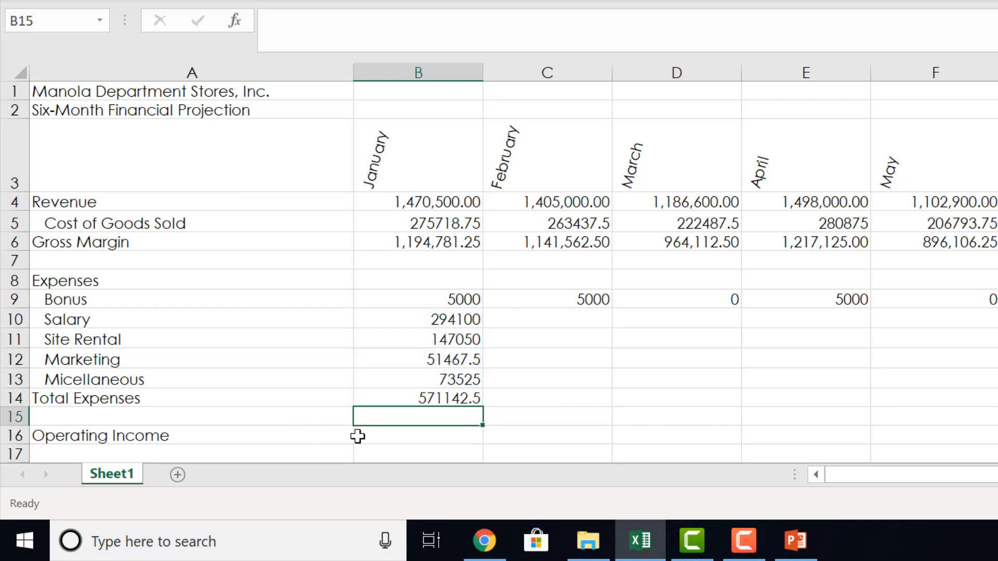
Calculate January's Operating Income in B16 as gross margin minus total expenses with =b6-b14.
left_click(386, 439)
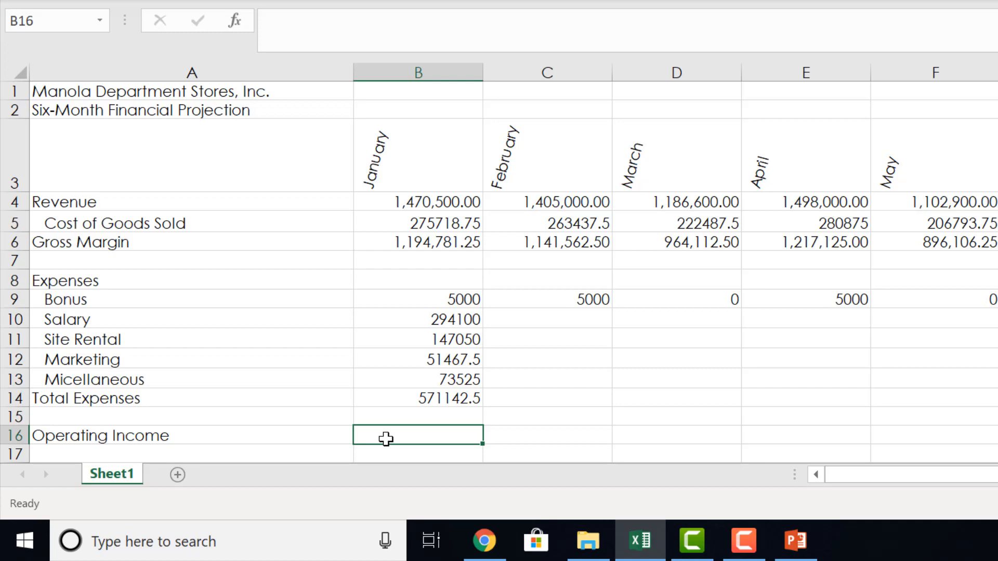
type("=b")
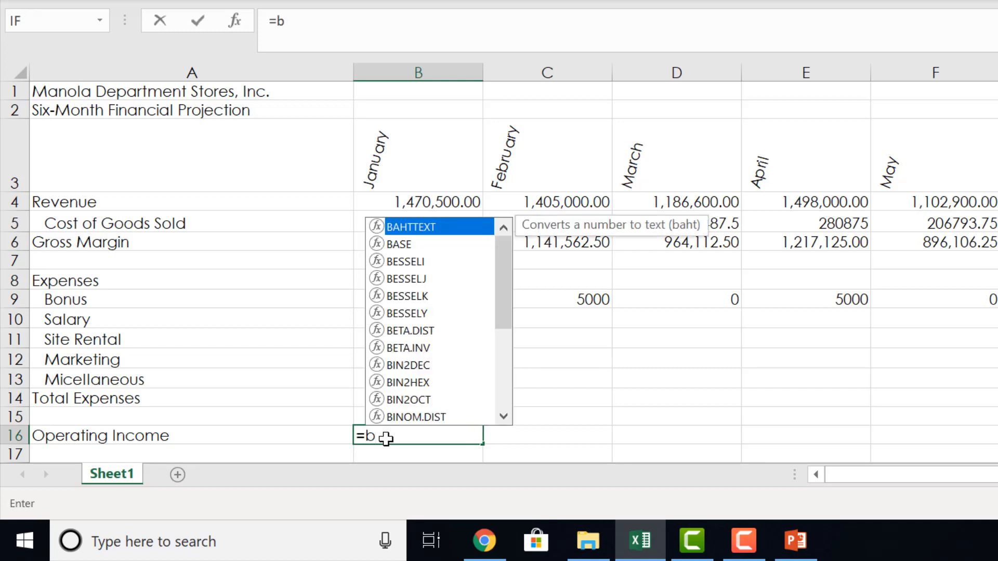
type("6")
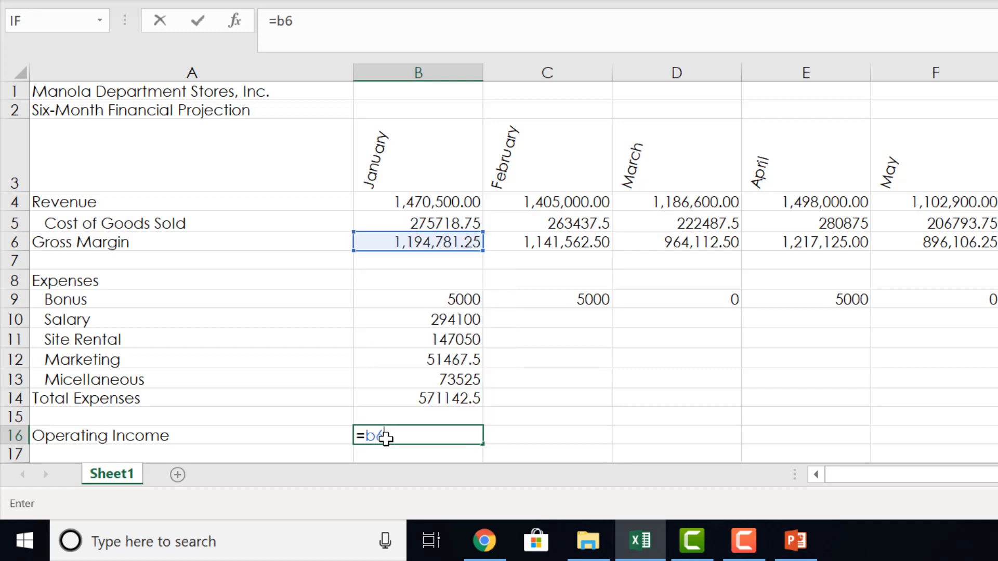
type("-b14")
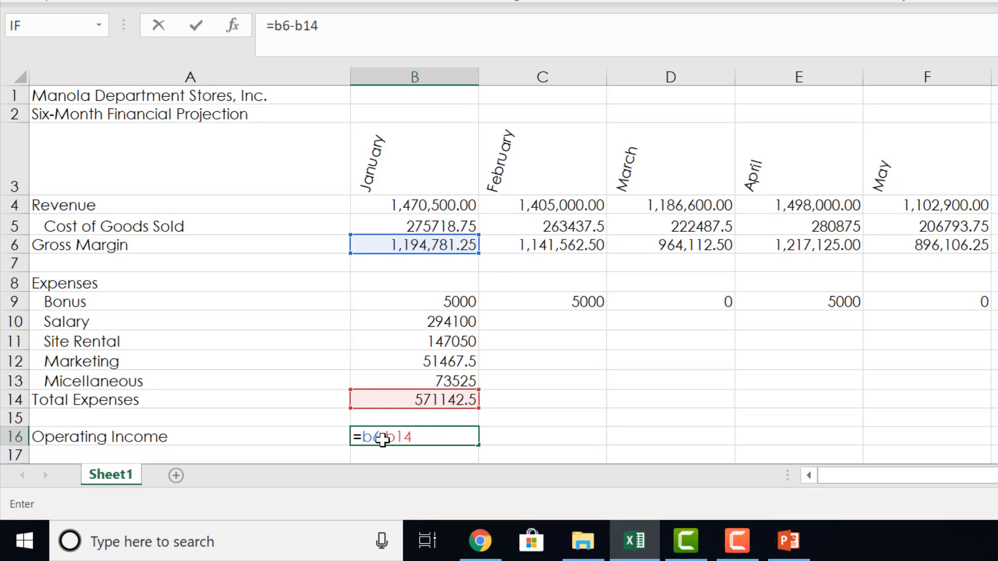
key("Return")
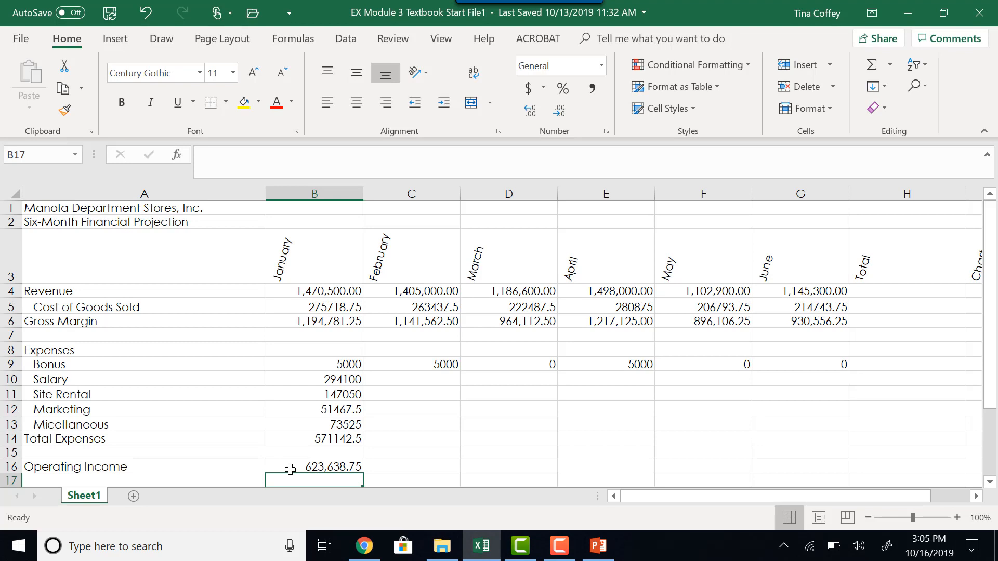
Show the worksheet's formulas to review the January column against the What-If Assumptions, and return to showing values.
key("ctrl+grave")
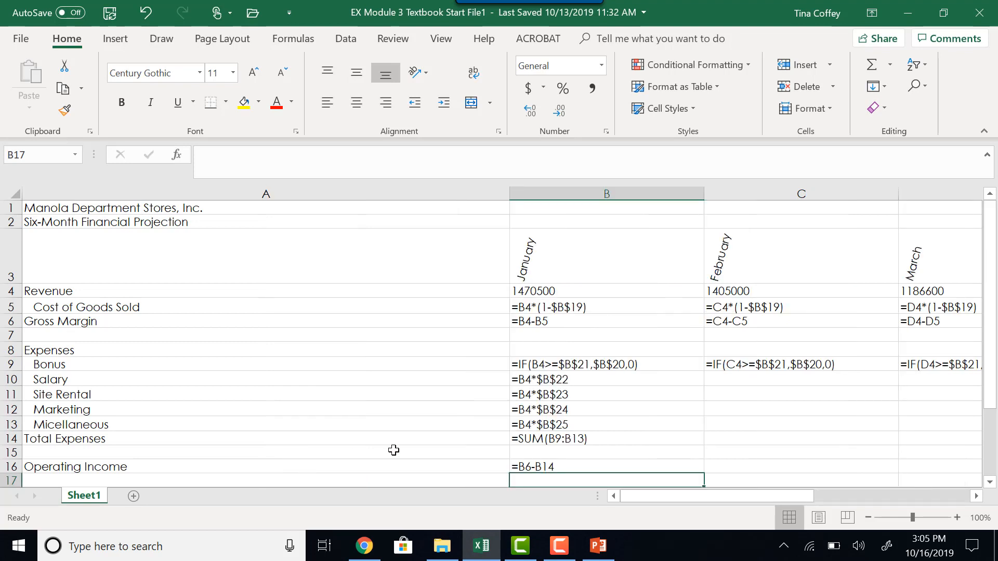
scroll(515, 413, "down", 1)
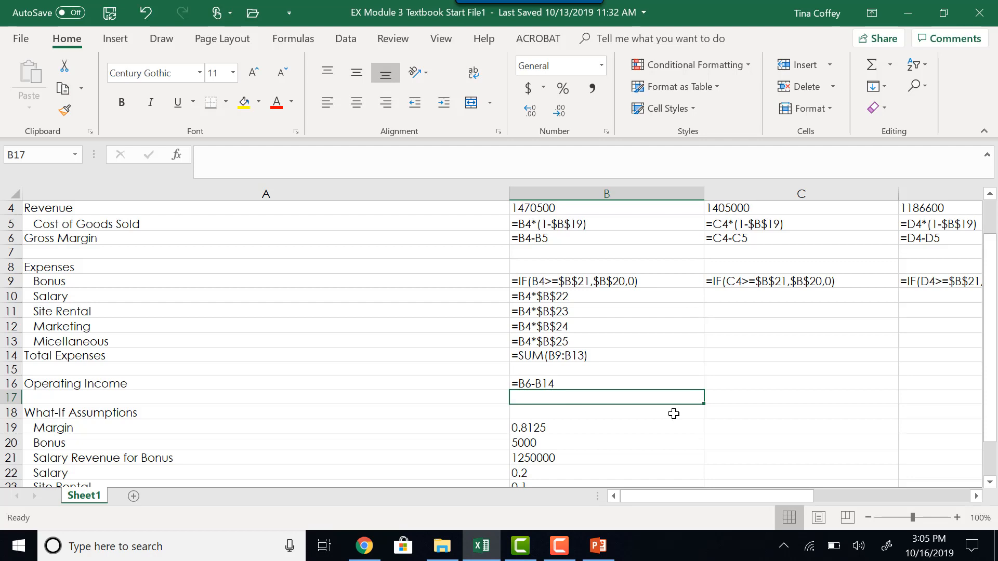
key("ctrl+grave")
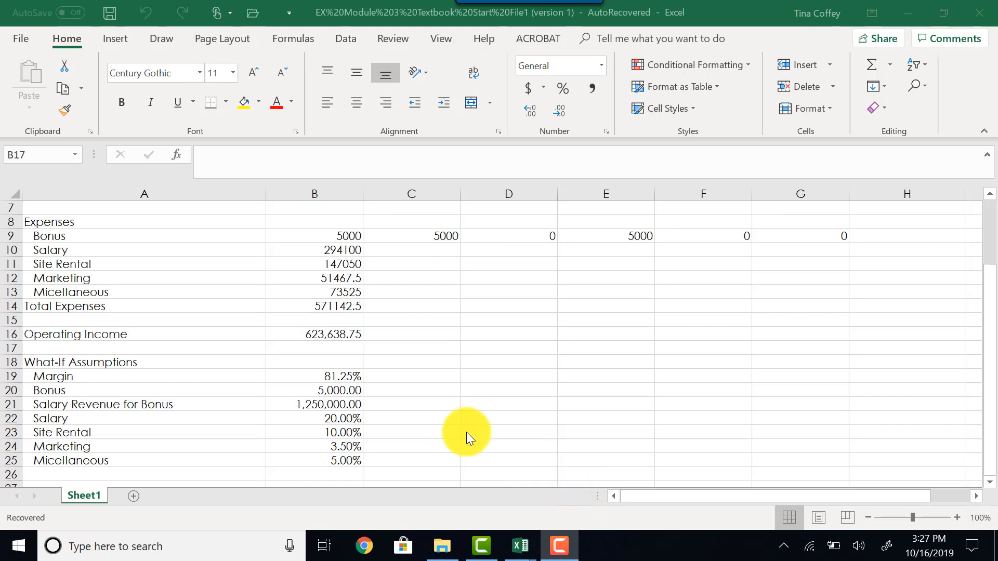
Fill the January formulas in B10:B16 across to June in column G.
left_click(330, 250)
left_click_drag(329, 261, 339, 328)
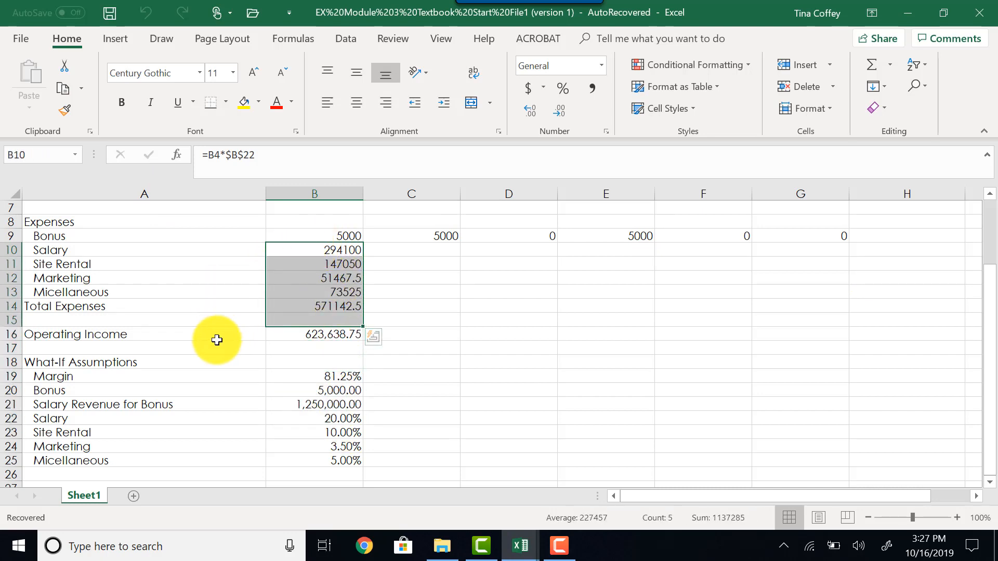
left_click(311, 247)
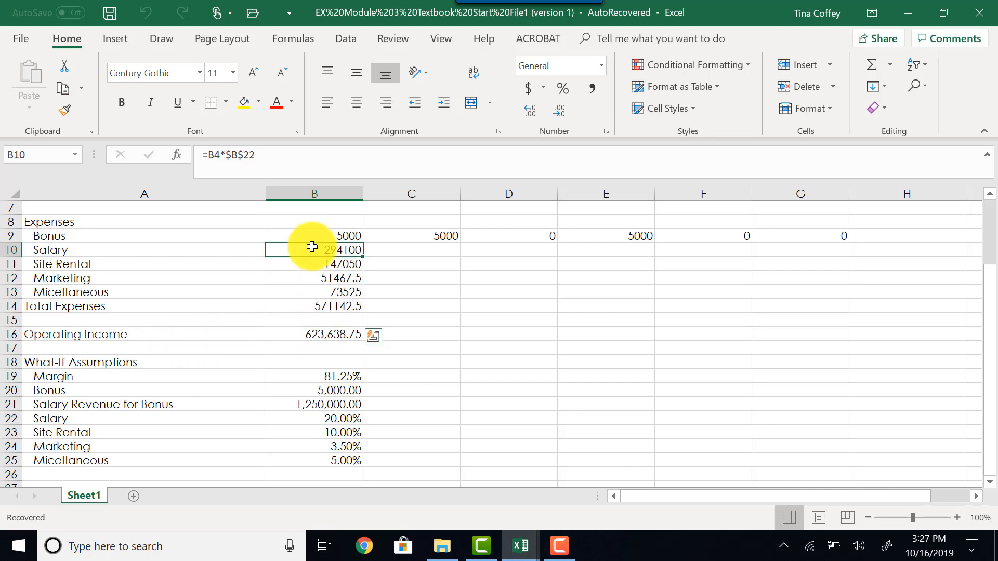
left_click_drag(312, 247, 310, 338)
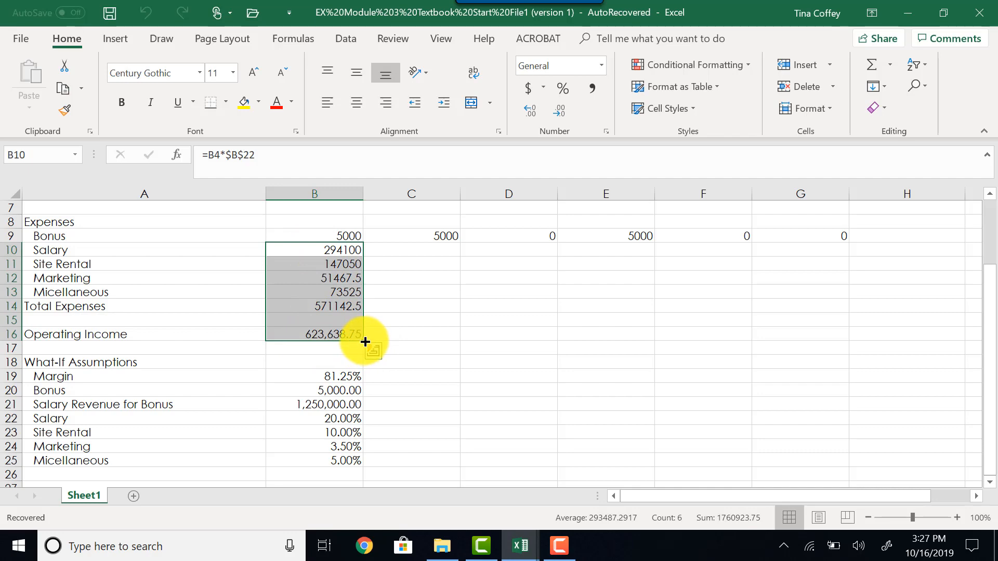
left_click_drag(365, 341, 834, 342)
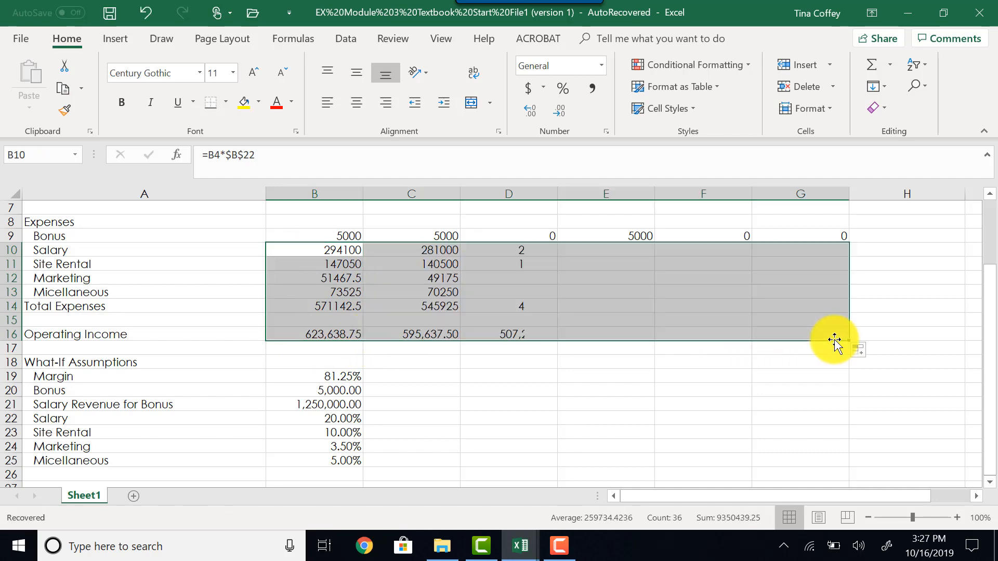
scroll(831, 339, "up", 2)
scroll(826, 335, "down", 2)
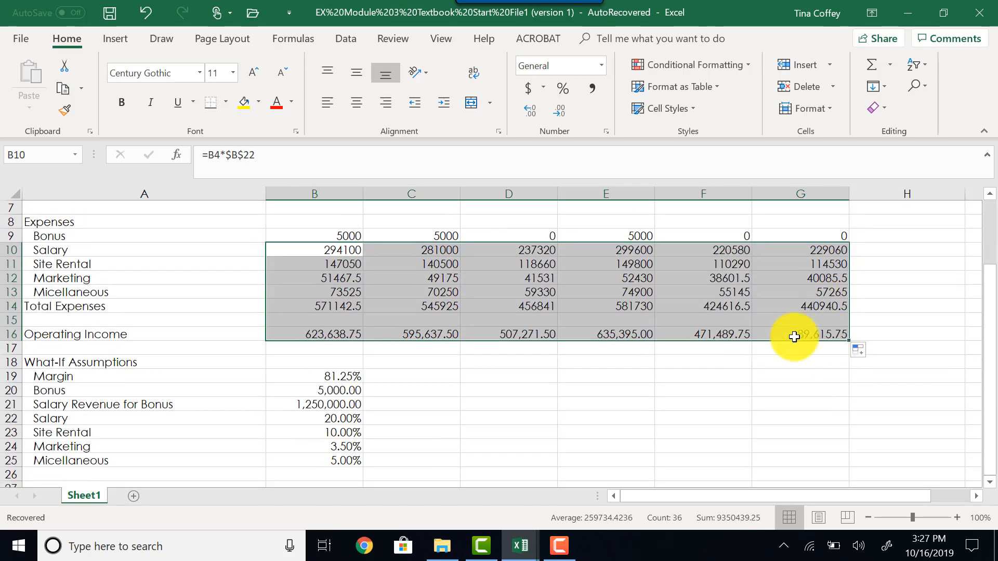
Sum the six months in the Total column for H4:H6, H9:H14 and H16 at once with AutoSum.
scroll(725, 341, "up", 2)
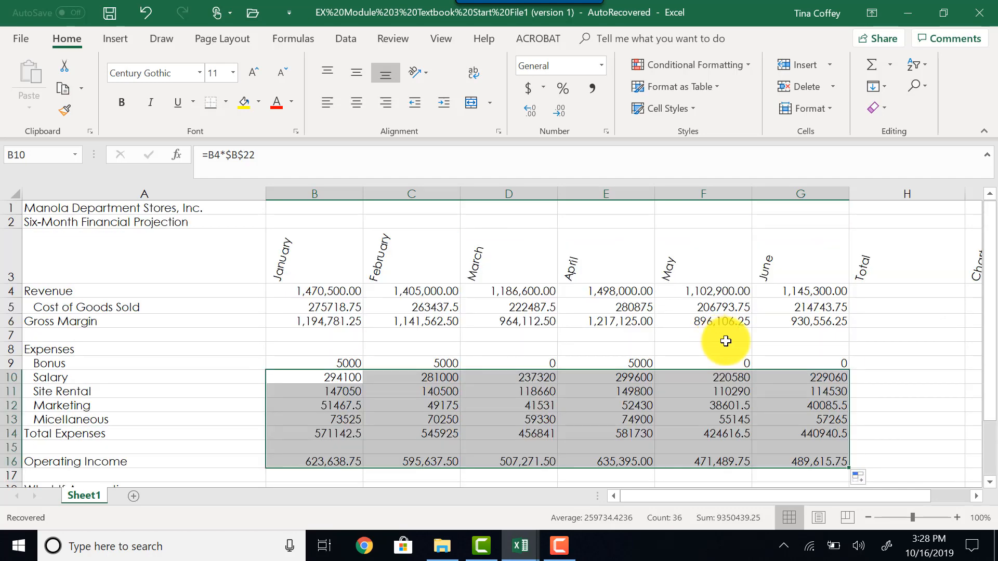
left_click(893, 293)
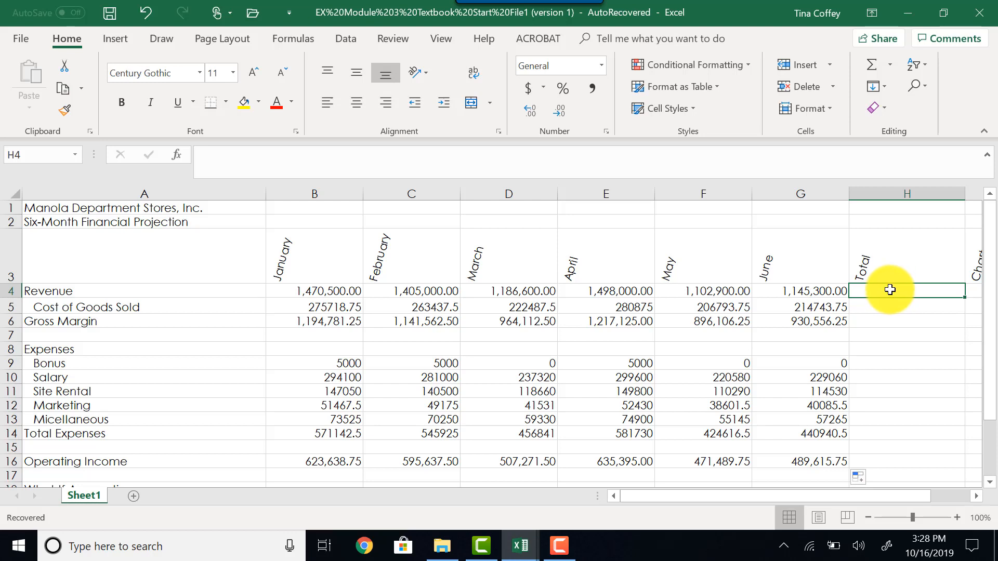
left_click_drag(890, 292, 902, 321)
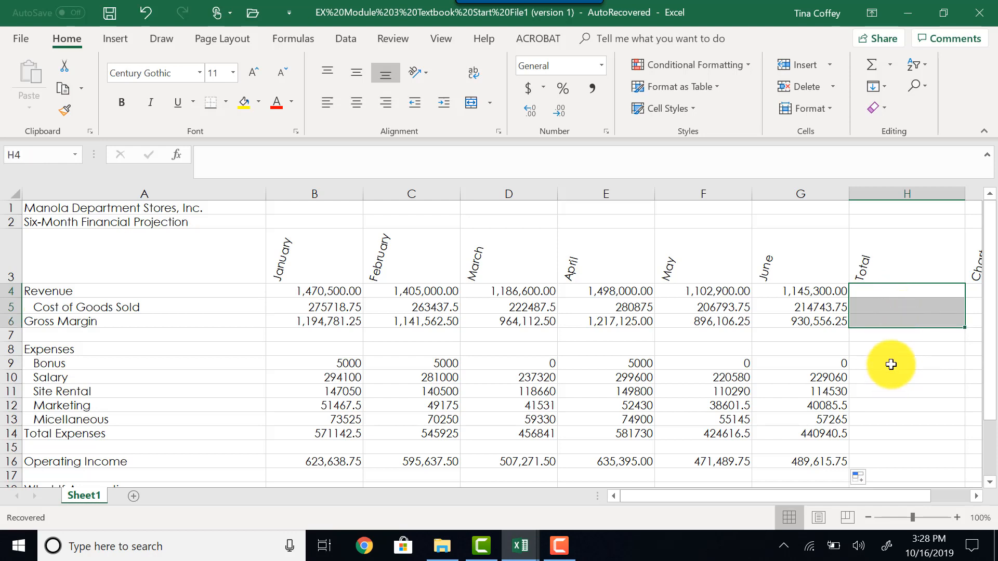
left_click_drag(890, 363, 896, 428)
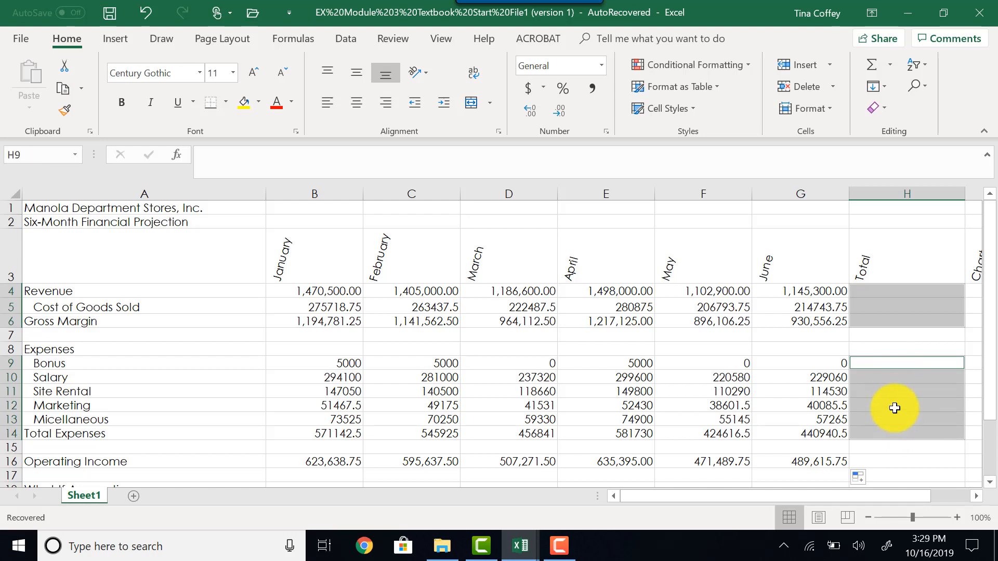
scroll(894, 408, "down", 2)
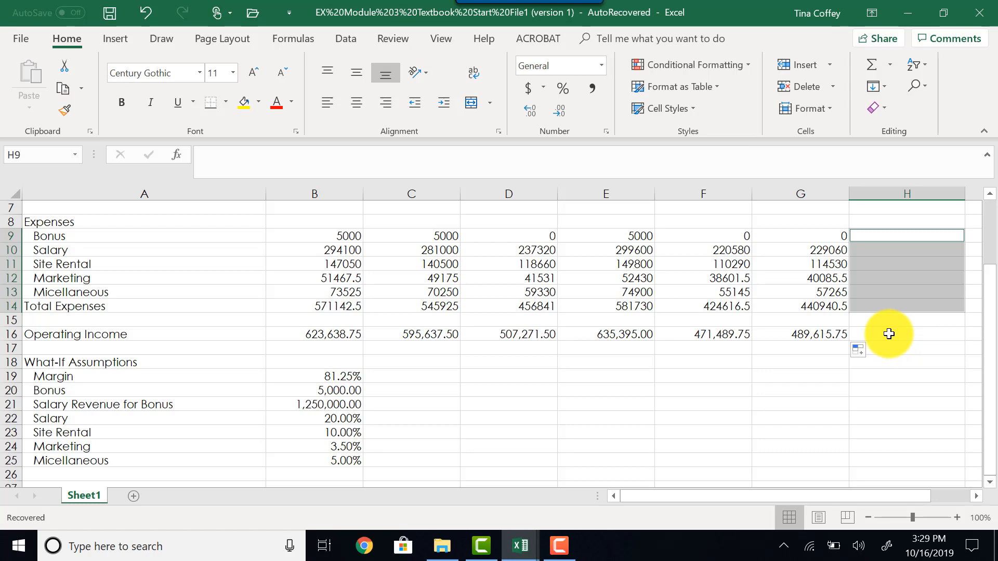
left_click(889, 334, "ctrl")
scroll(891, 343, "up", 2)
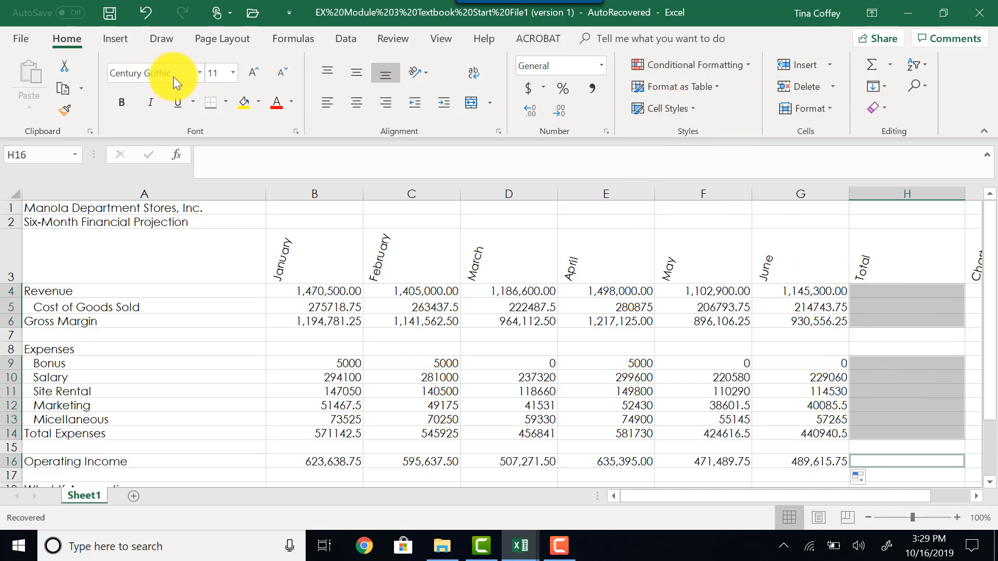
left_click(888, 66)
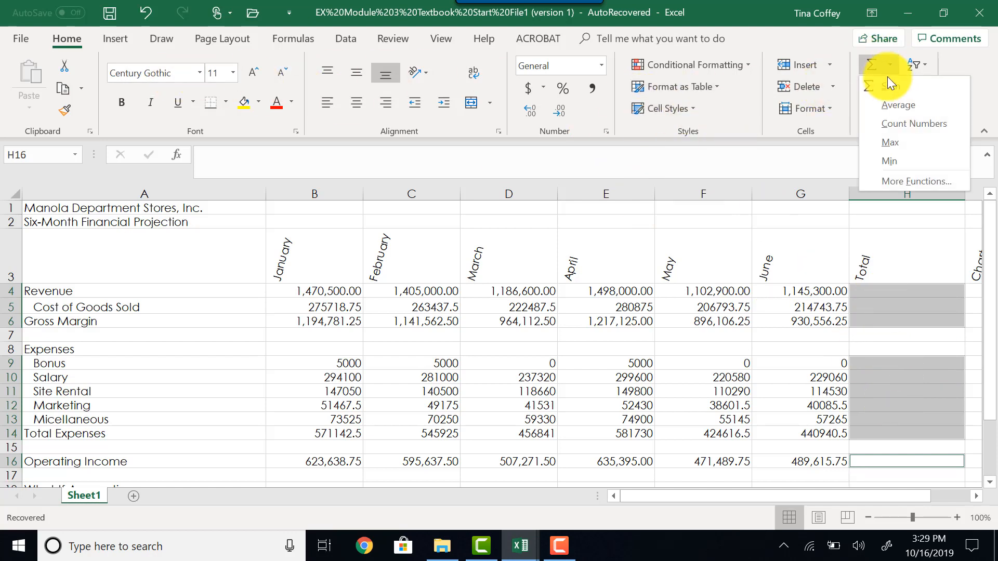
left_click(887, 83)
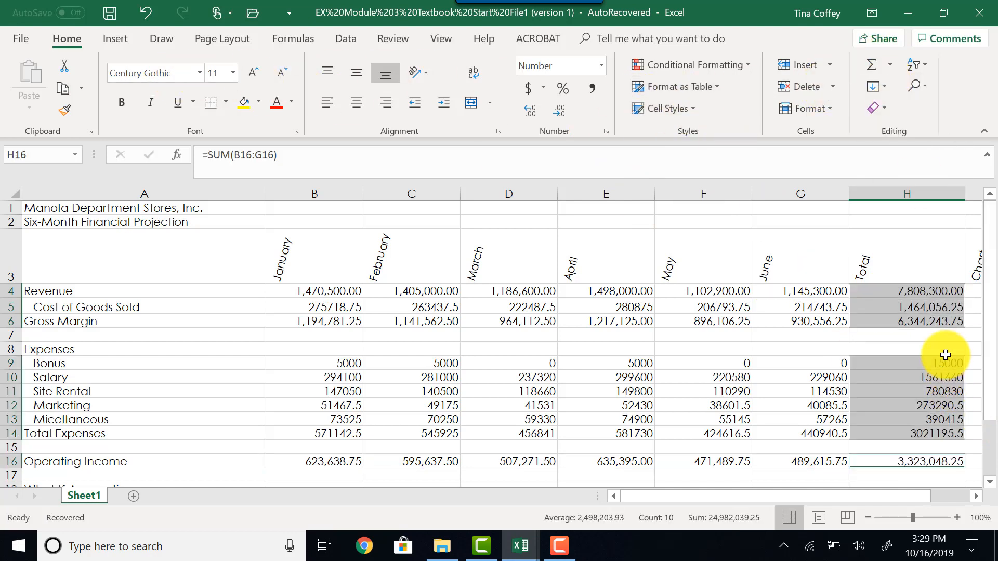
Check the Total column formulas for Salary in H10 and Marketing in H12.
left_click(891, 378)
left_click(889, 405)
scroll(890, 405, "down", 3)
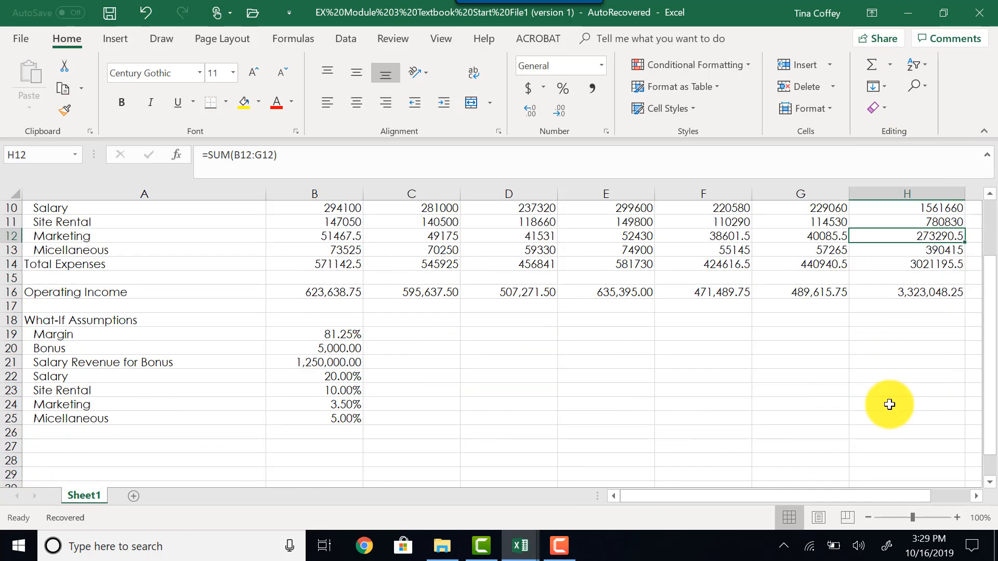
scroll(888, 404, "up", 3)
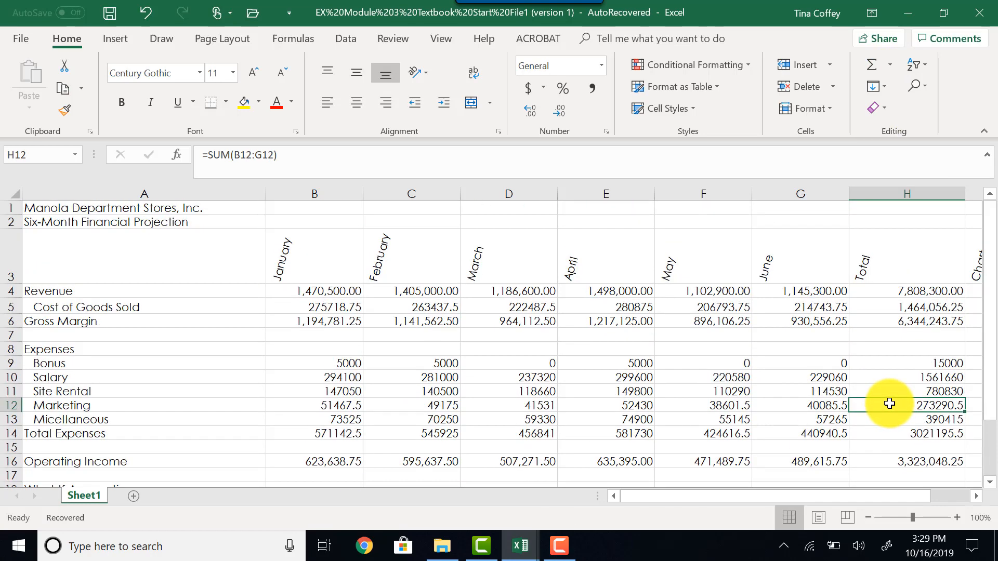